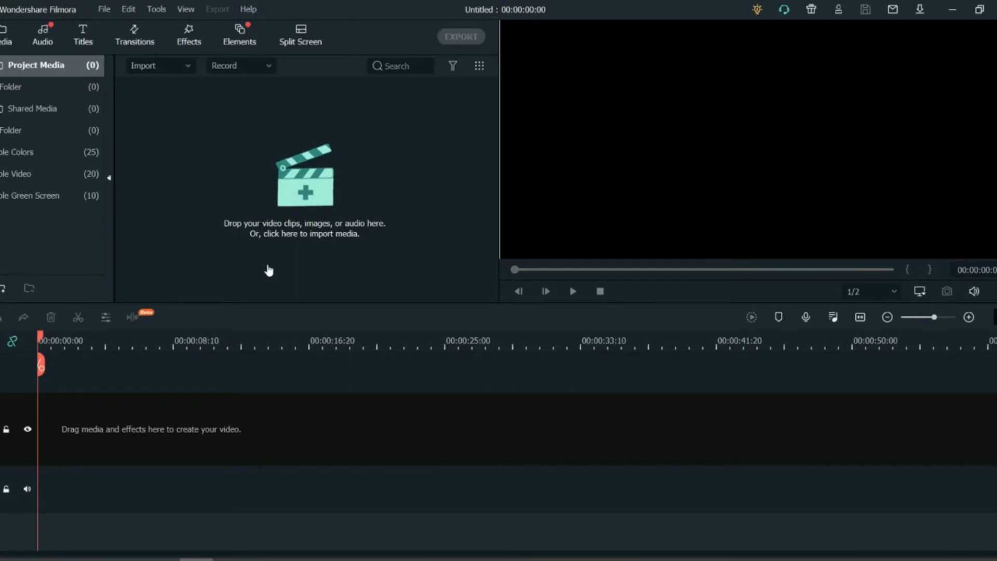
Import the GOPR7926 and GOPR7927 video clips and the Caves 1 audio file into the project media
left_click(306, 181)
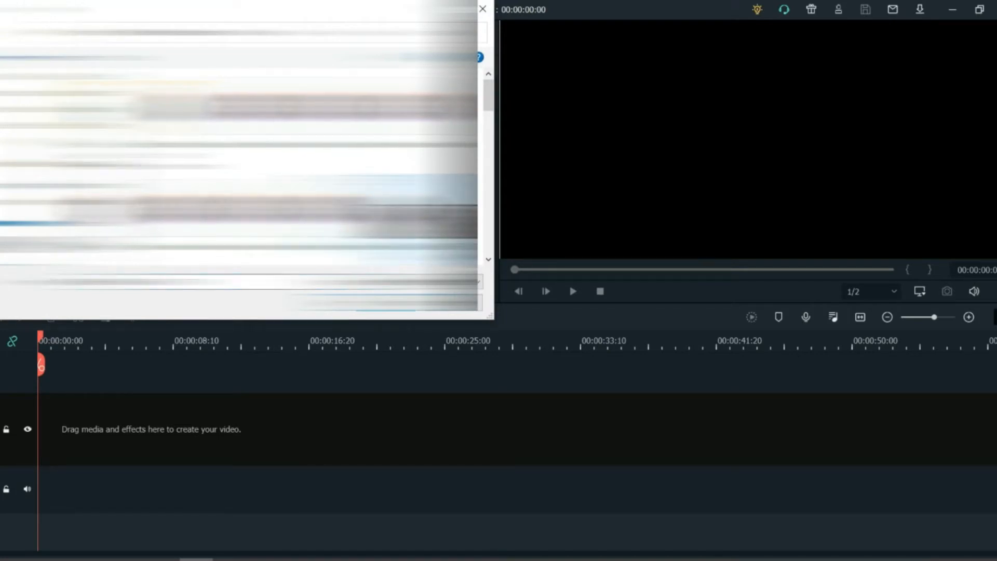
scroll(260, 156, "down", 2)
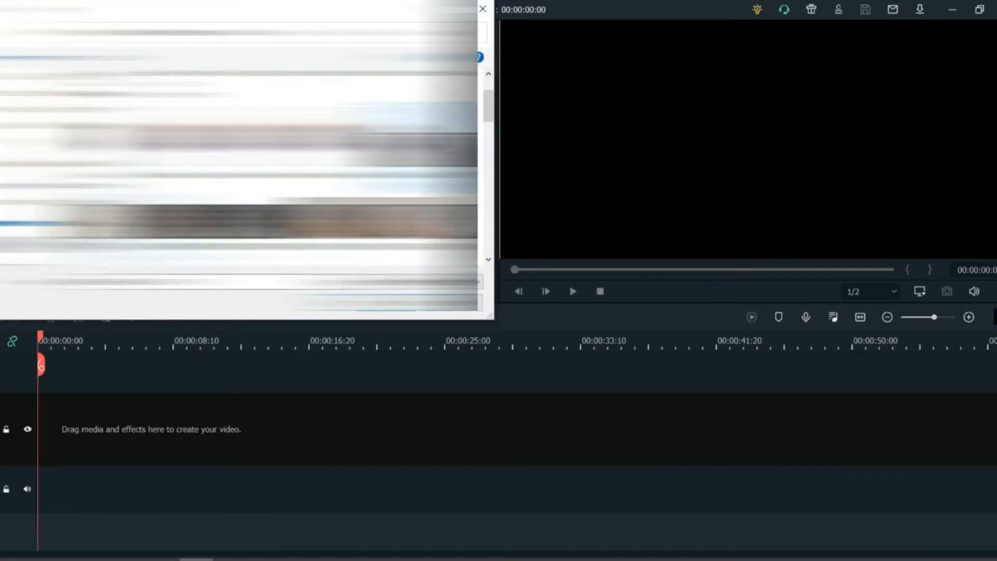
scroll(239, 156, "down", 3)
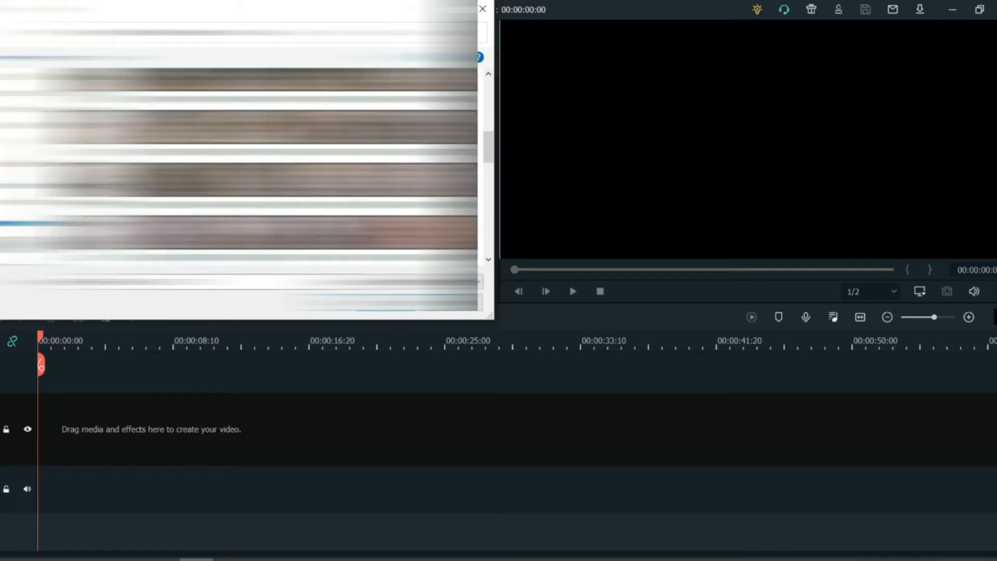
scroll(239, 156, "up", 3)
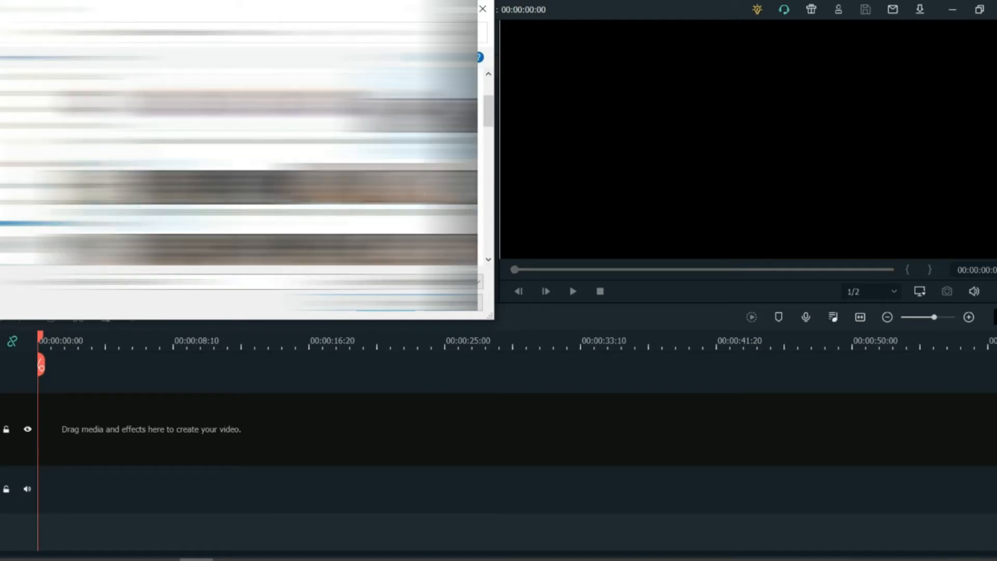
left_click(369, 305)
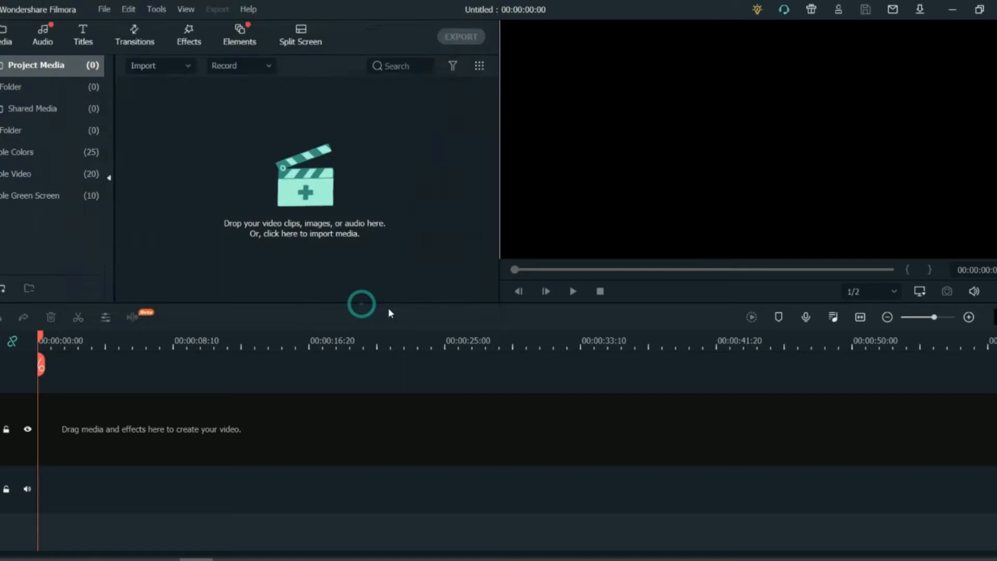
left_click(416, 231)
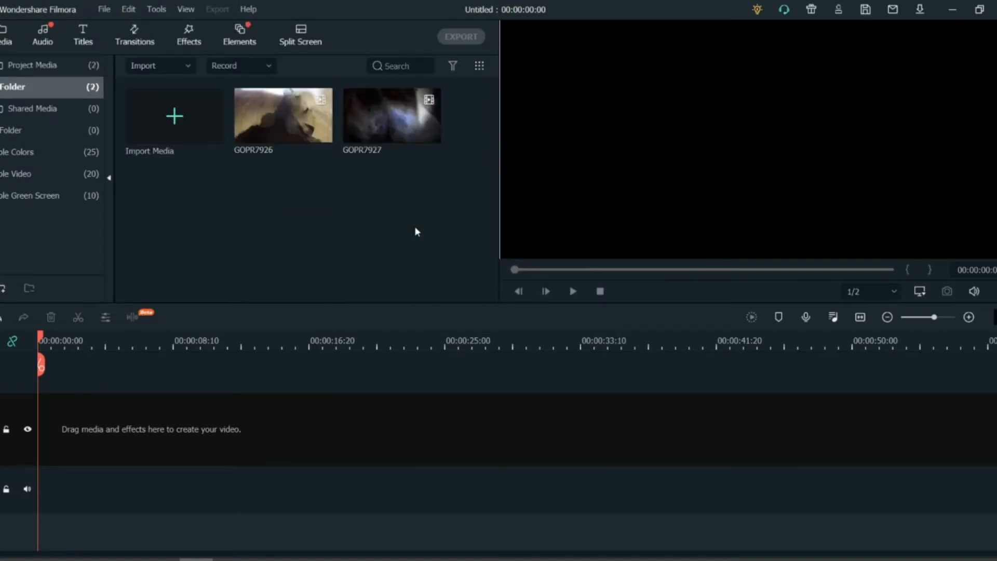
left_click(180, 118)
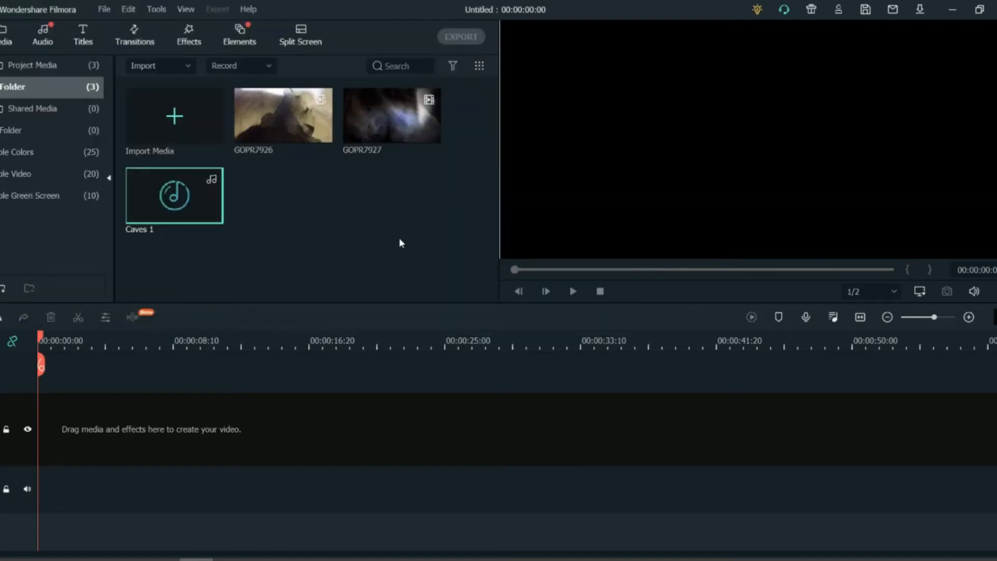
left_click(399, 239)
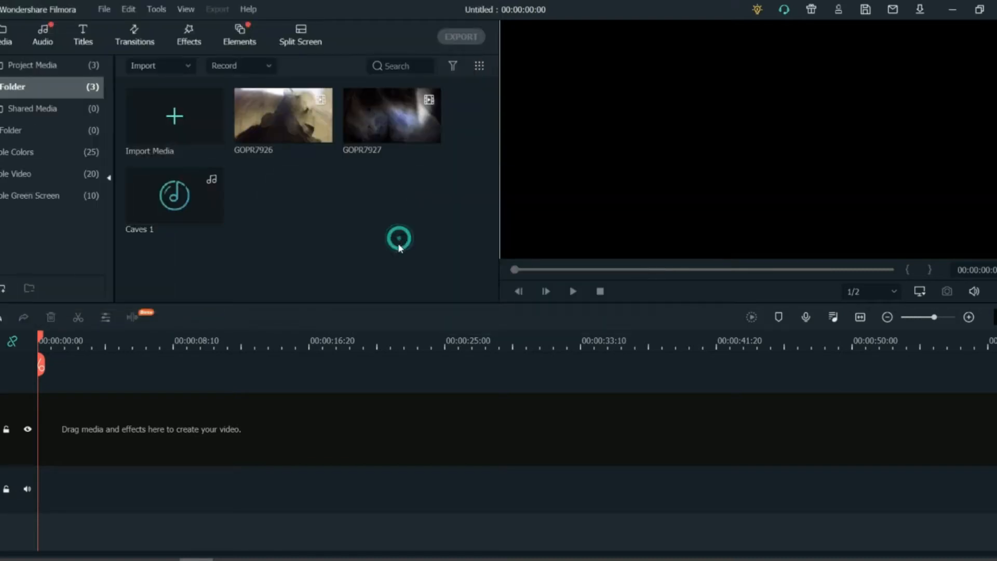
Place GOPR7926 at the start of the video track and match the project settings to the media's 1920 x 1080 30fps
left_click_drag(277, 120, 330, 248)
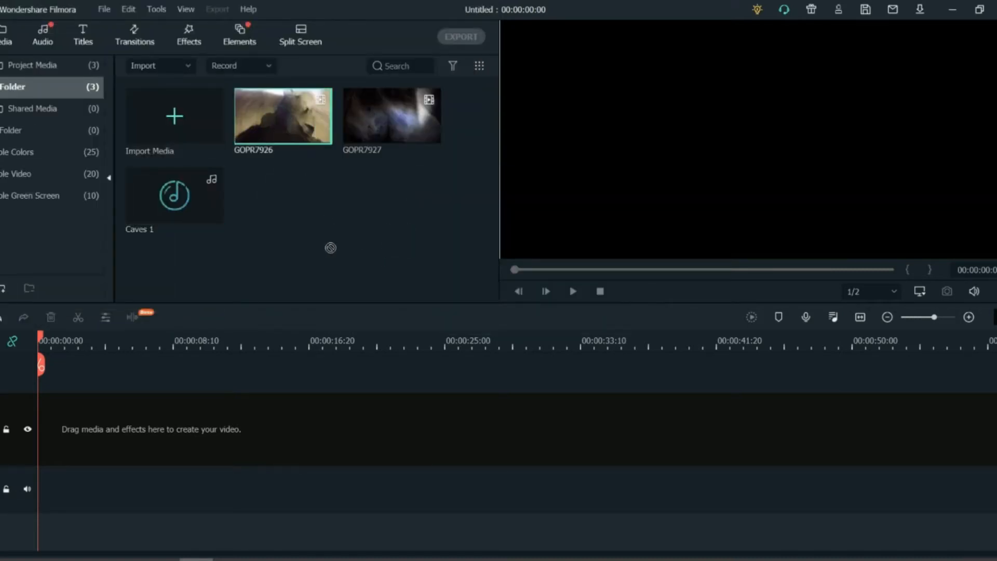
left_click_drag(287, 369, 48, 429)
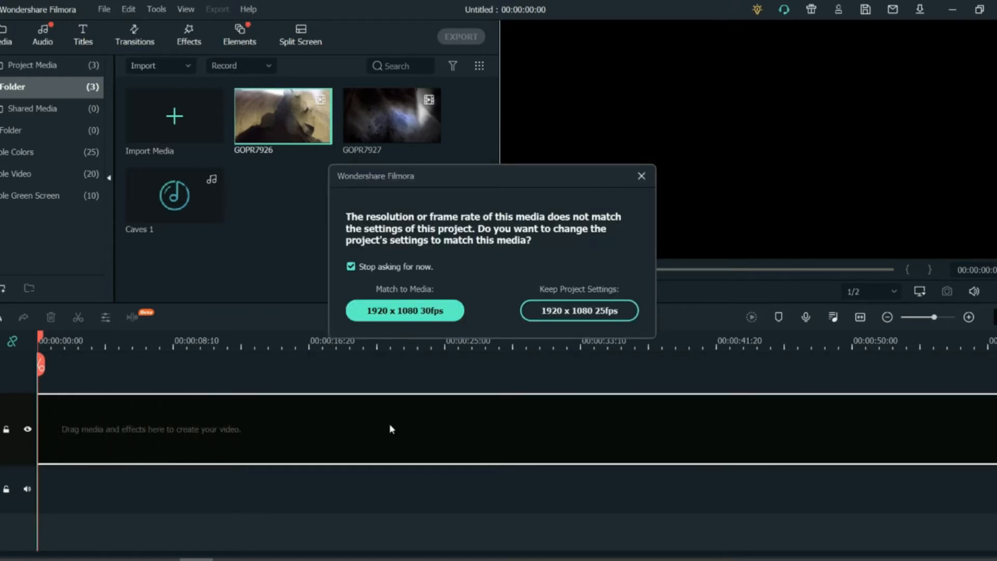
left_click(452, 311)
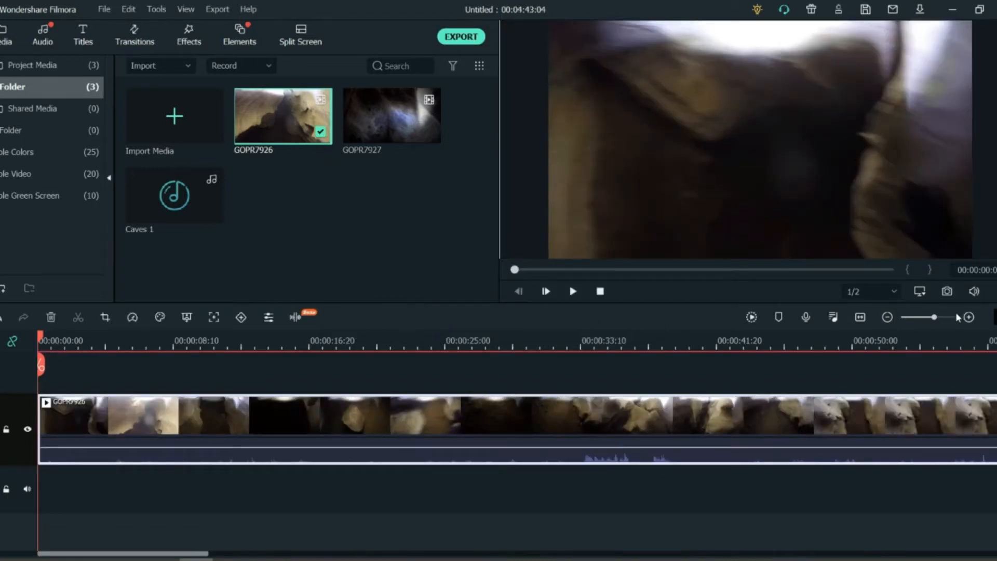
Add GOPR7927 directly after GOPR7926 on the video track and shorten both clips so they end at about 00:02:17
left_click_drag(933, 317, 919, 317)
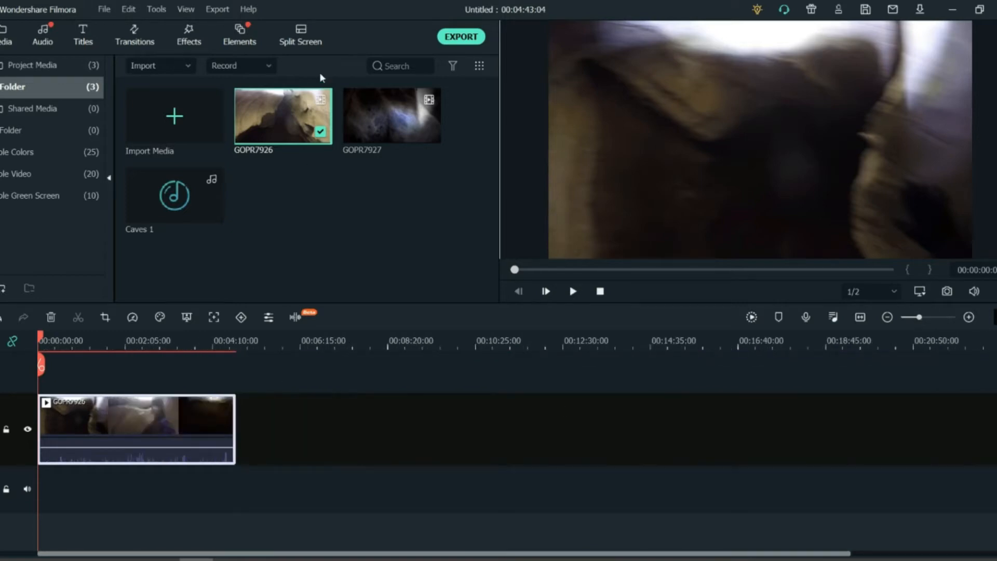
left_click_drag(389, 115, 410, 422)
left_click(174, 404)
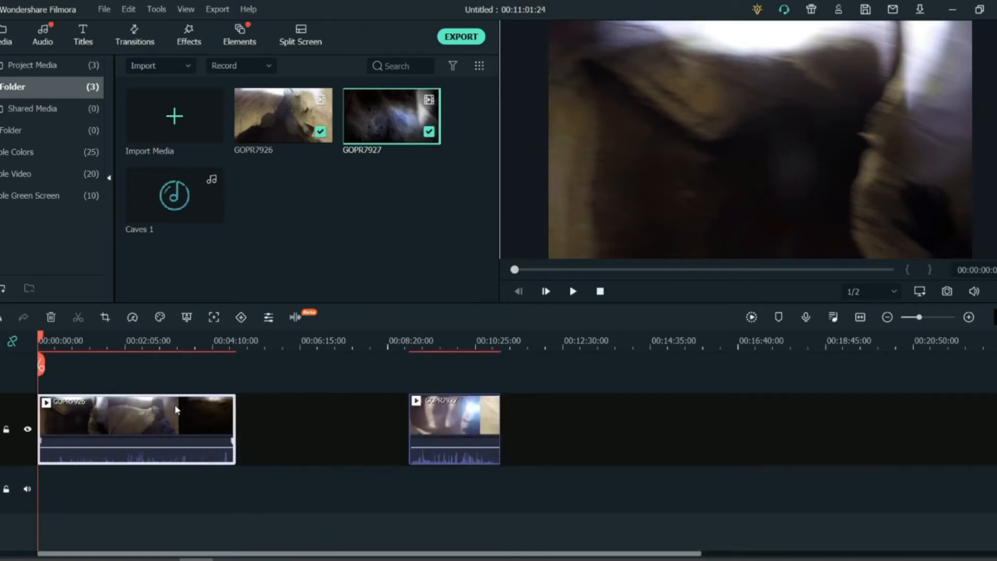
left_click_drag(175, 405, 358, 415)
key("ctrl+z")
left_click_drag(485, 422, 319, 430)
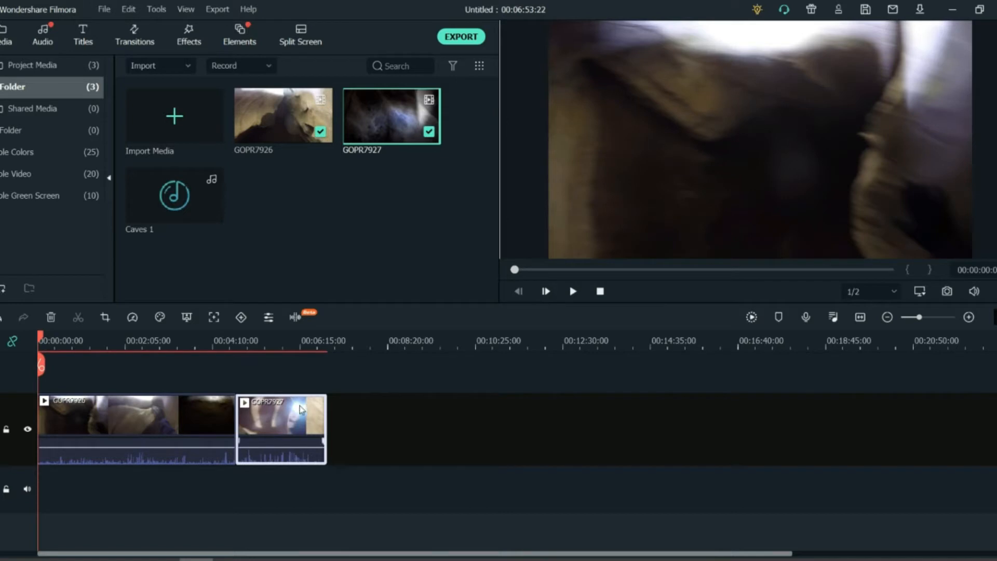
left_click_drag(326, 413, 93, 419)
left_click(223, 423)
Place the Caves 1 audio at the start of the audio track and trim its end to about 00:02:43
left_click_drag(164, 206, 48, 489)
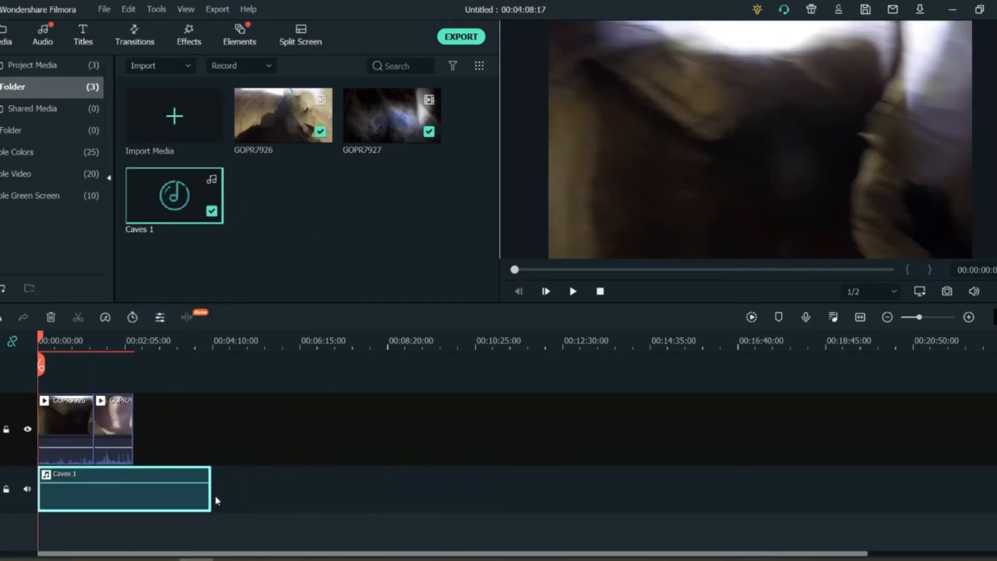
left_click_drag(210, 495, 151, 493)
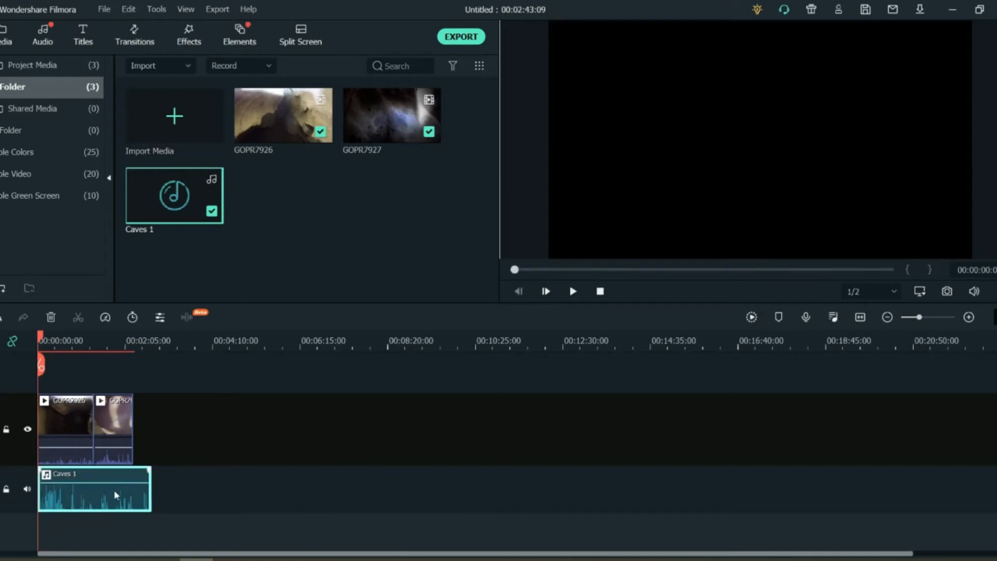
Split the Caves 1 audio at about 00:01:02 and rejoin the second piece to the first, trimmed to the end of the video
left_click(81, 339)
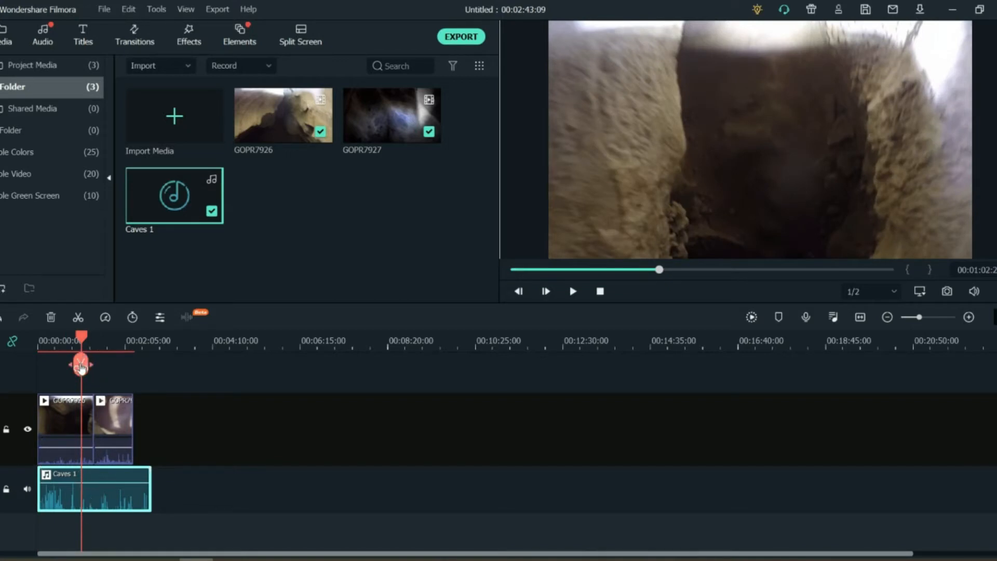
left_click(80, 366)
left_click_drag(118, 497, 170, 498)
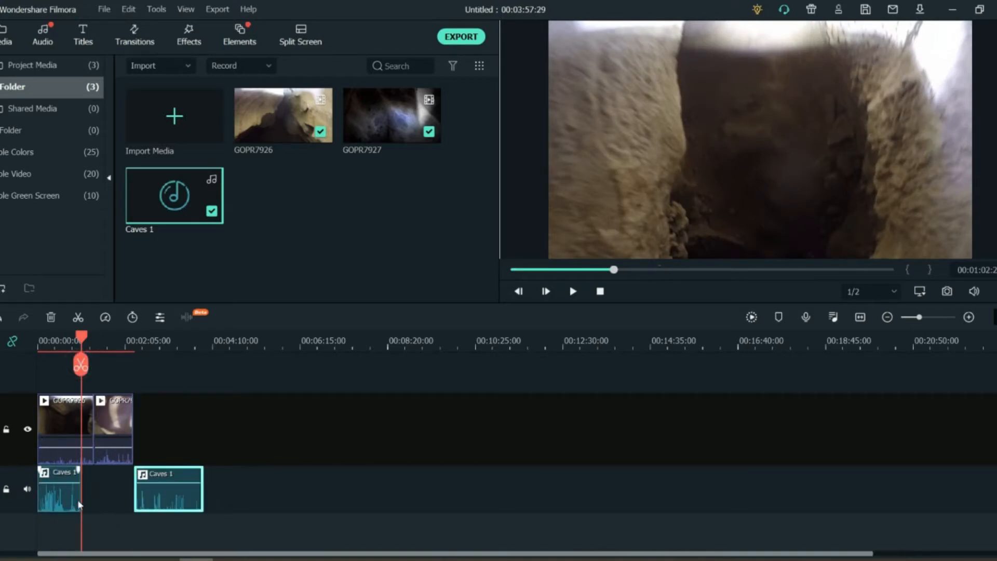
mouse_move(77, 500)
left_mouse_down()
mouse_move(121, 499)
mouse_move(81, 498)
left_mouse_up()
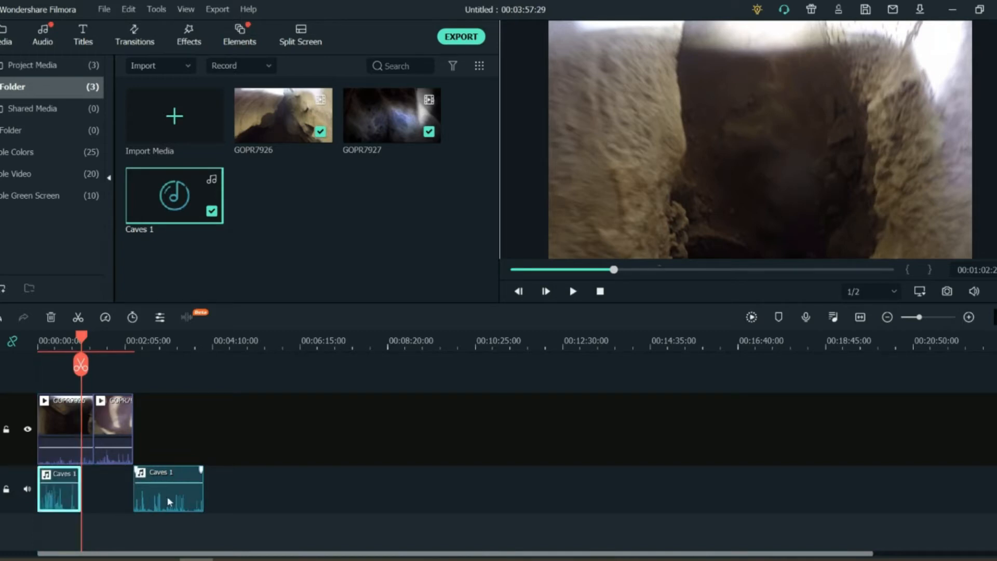
left_click_drag(168, 501, 134, 494)
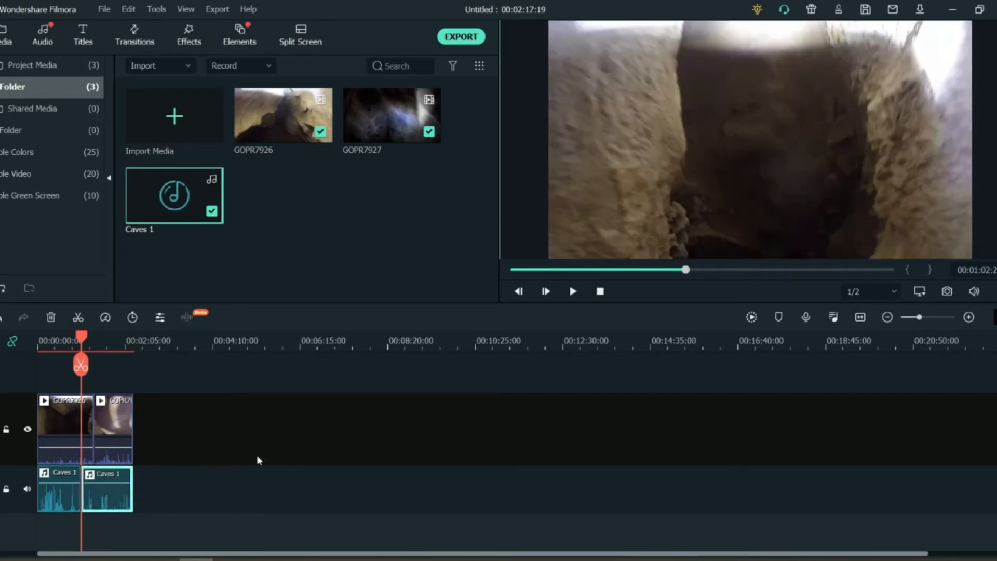
left_click(245, 437)
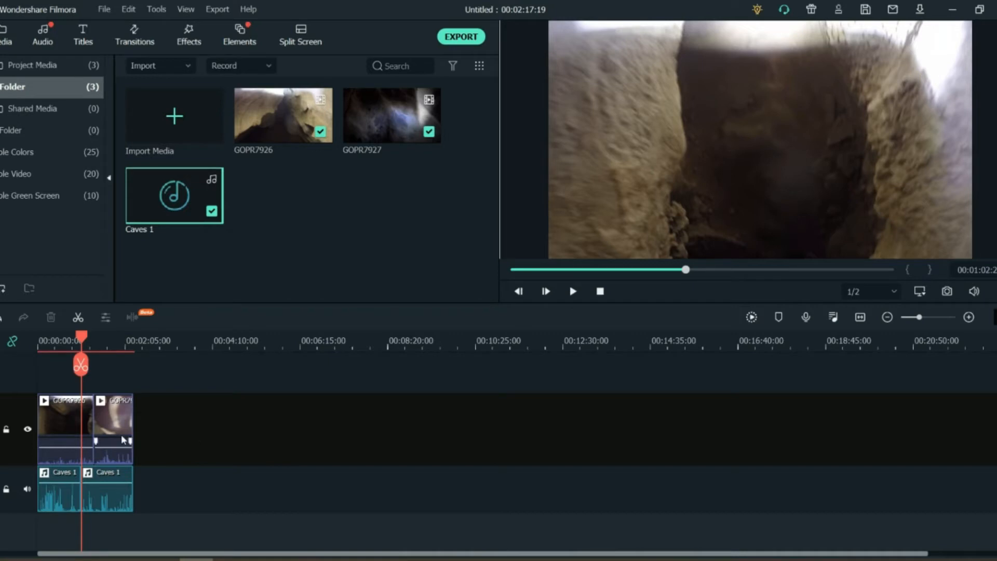
Insert the Title 2 preset at the very start of the video track, ahead of GOPR7926
left_click(83, 35)
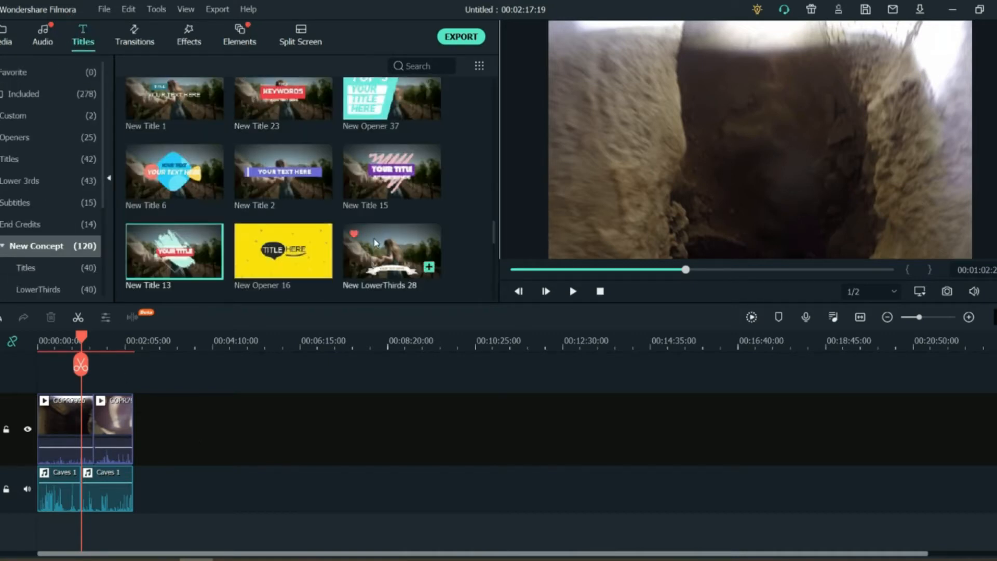
left_click(41, 158)
left_click_drag(283, 109, 39, 416)
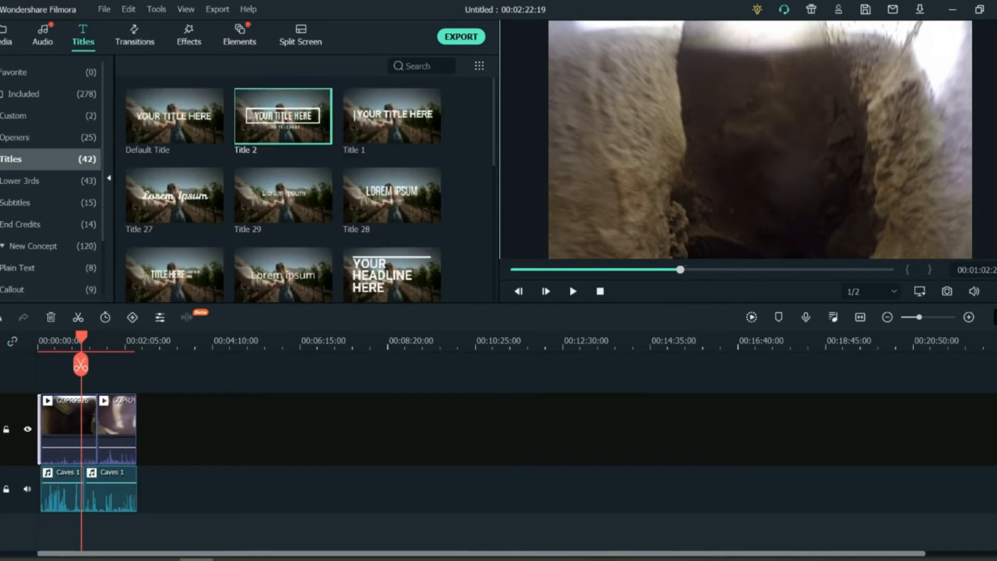
Open the Title 2 clip for editing and replace its smaller text line with "Example"
left_click_drag(101, 339, 446, 369)
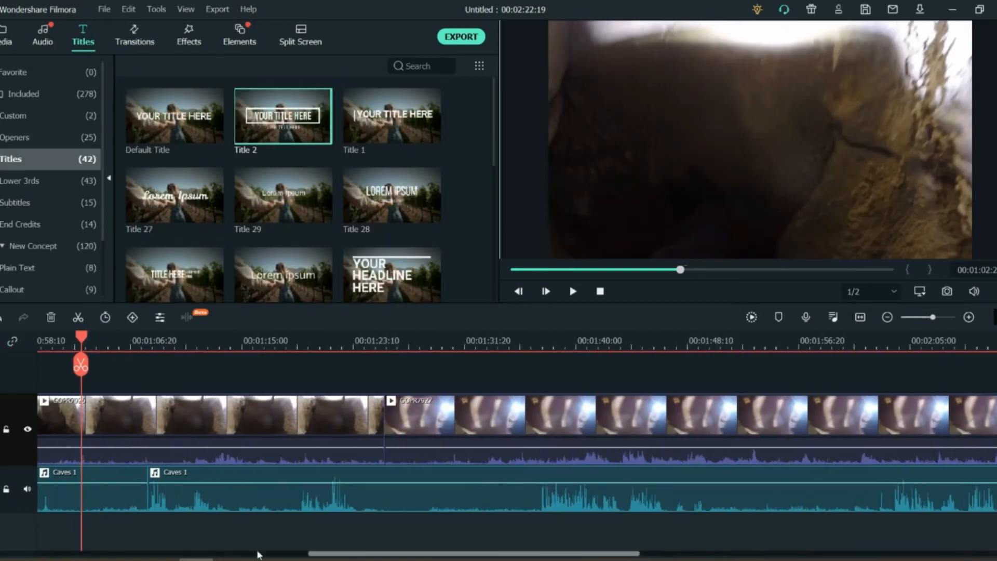
left_click_drag(467, 554, 197, 553)
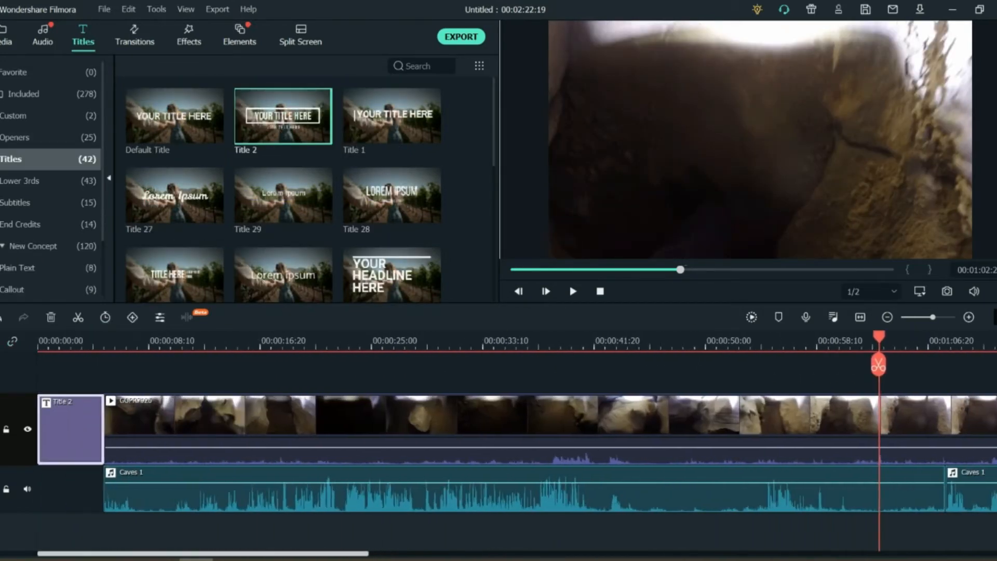
double_click(78, 445)
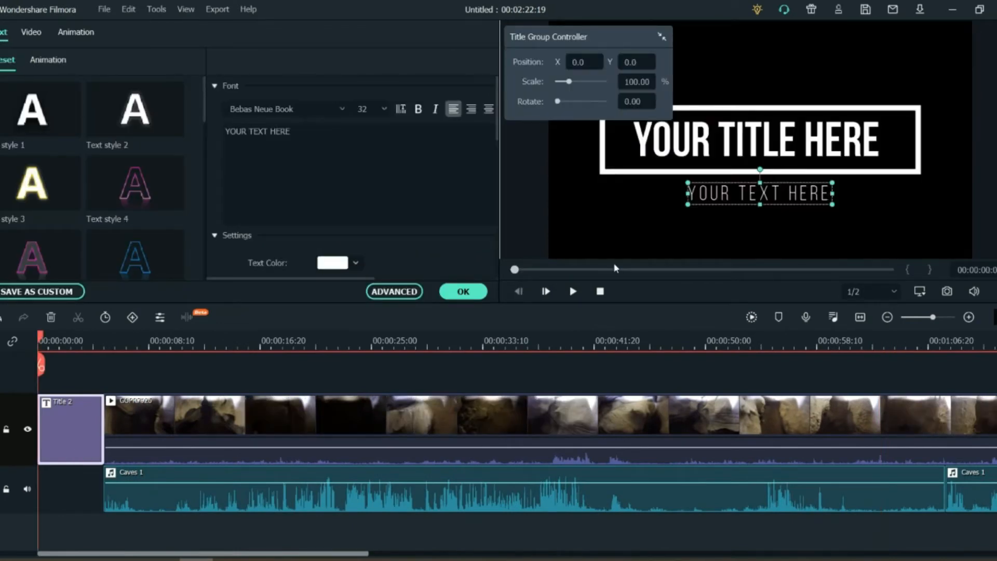
left_click(328, 134)
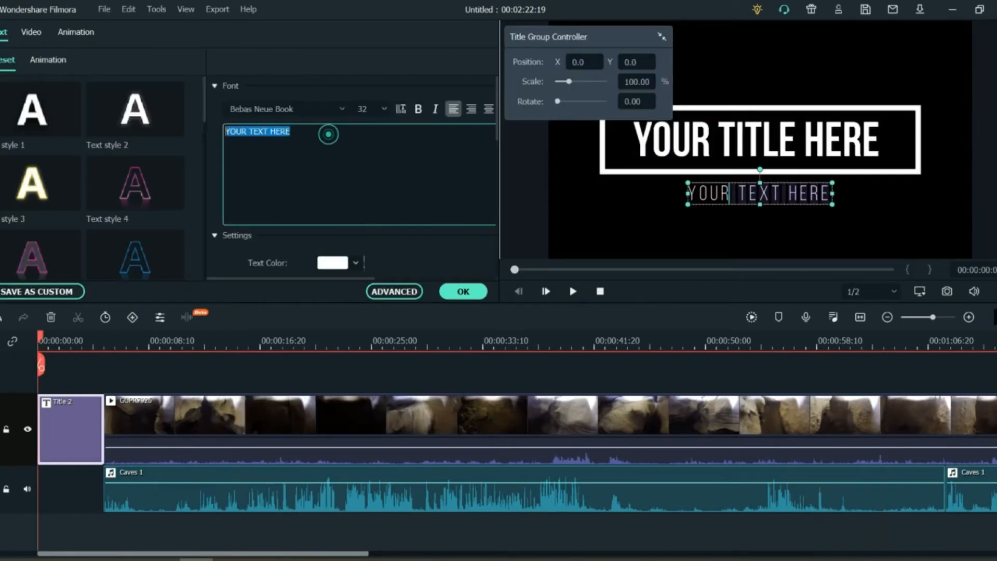
key("ctrl+shift+Left")
key("ctrl+shift+Left")
key("ctrl+shift+Left")
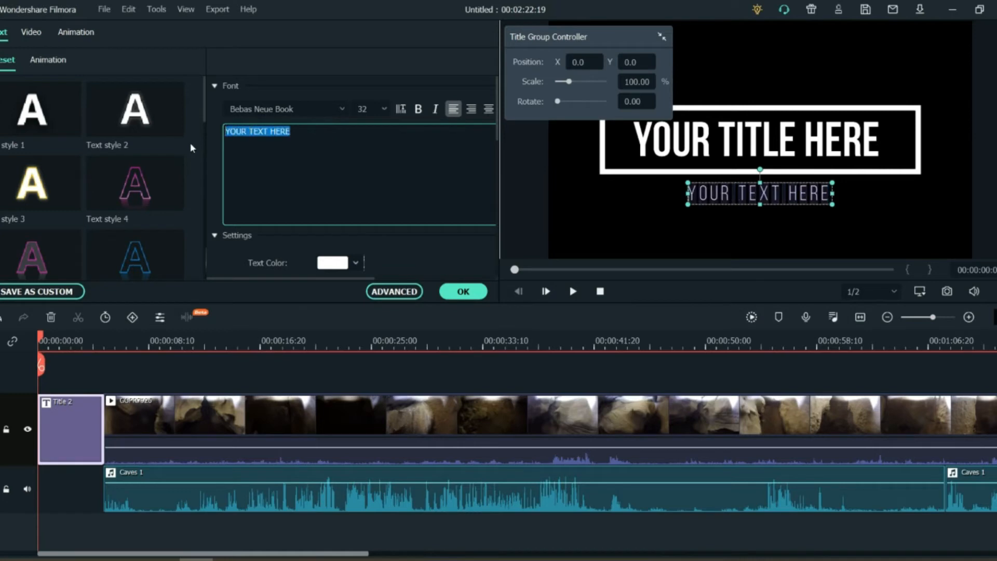
key("BackSpace")
type("Example")
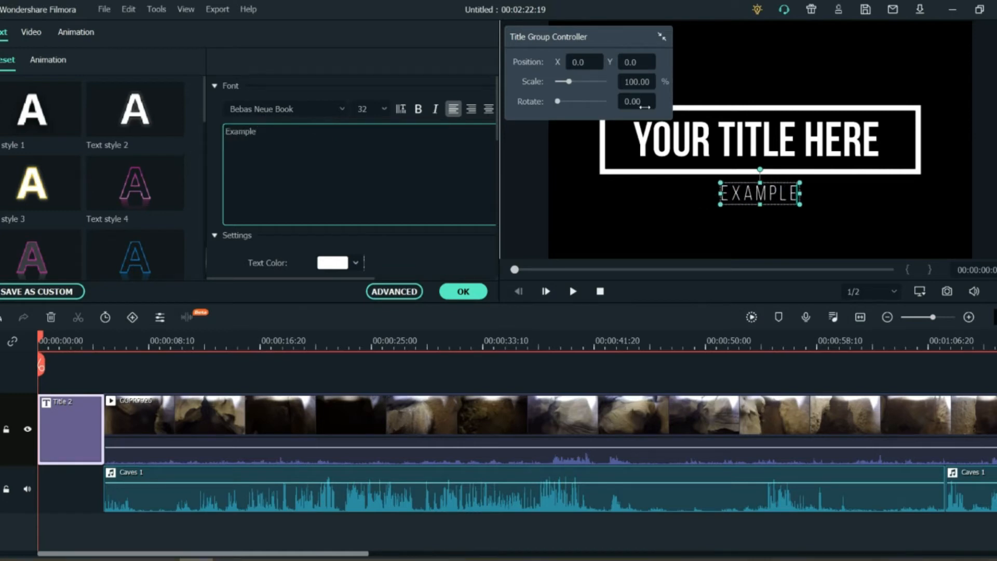
Replace the boxed main title text with "Jessamine Library" and apply the title edits
left_click(757, 154)
left_click(407, 138)
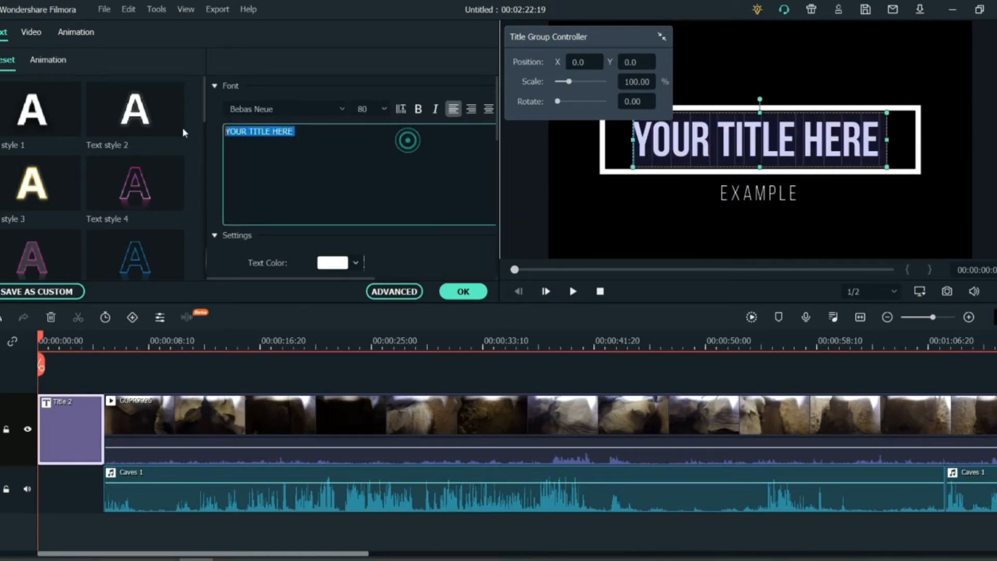
type("Jessamine")
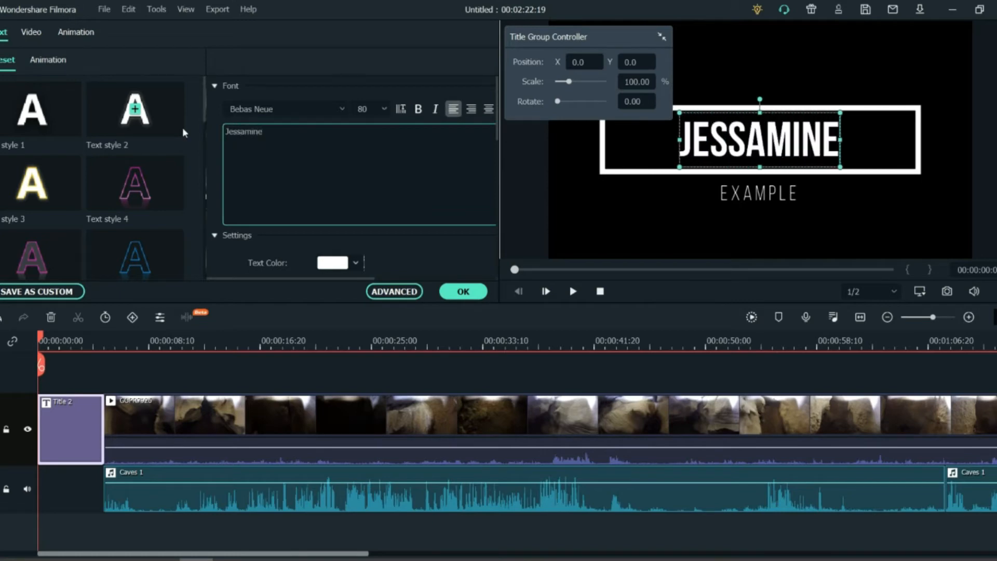
type(" Library")
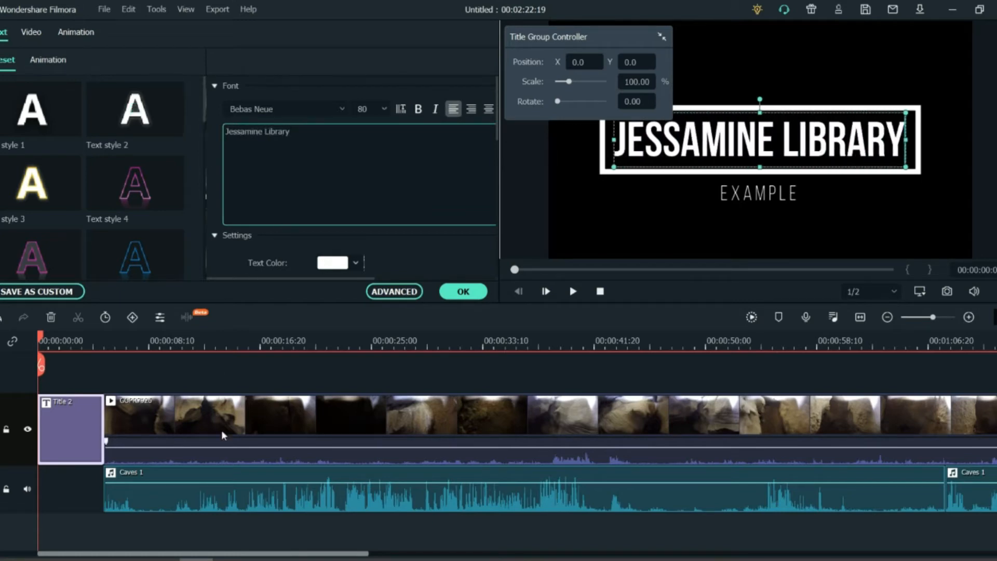
left_click(462, 292)
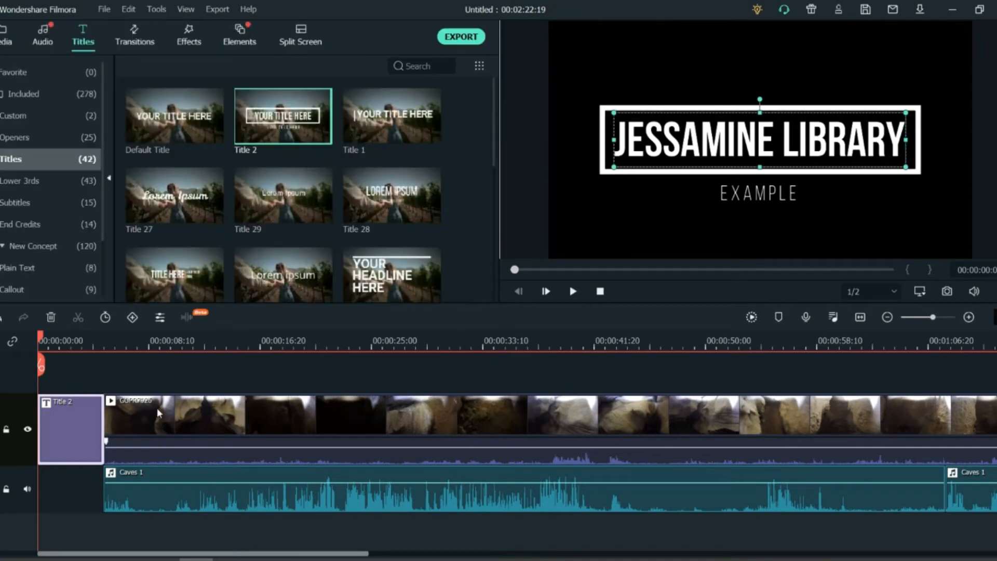
Open the transitions library and play the footage across the cut between the two video clips
scroll(297, 340, "down", 4)
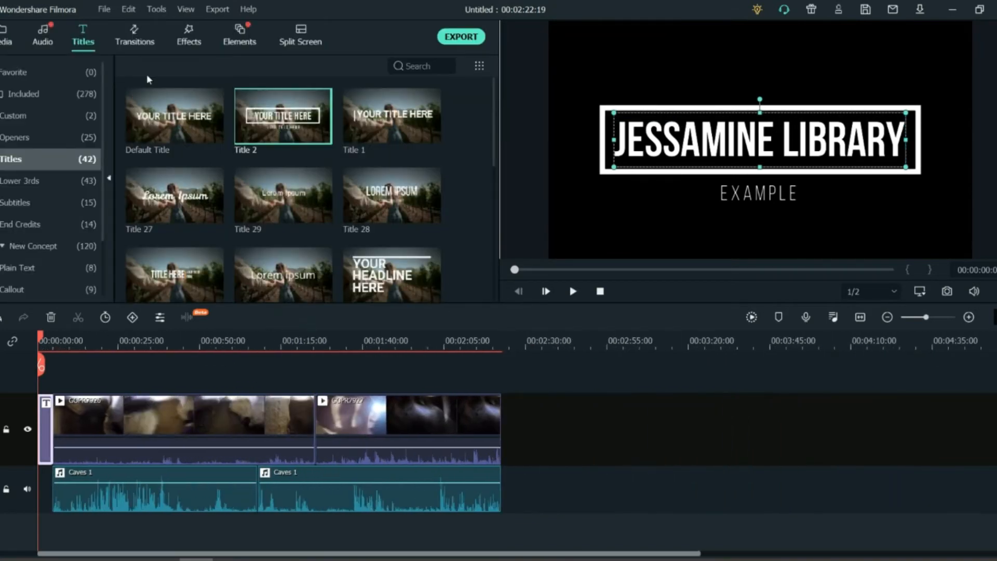
left_click(139, 41)
left_click(298, 345)
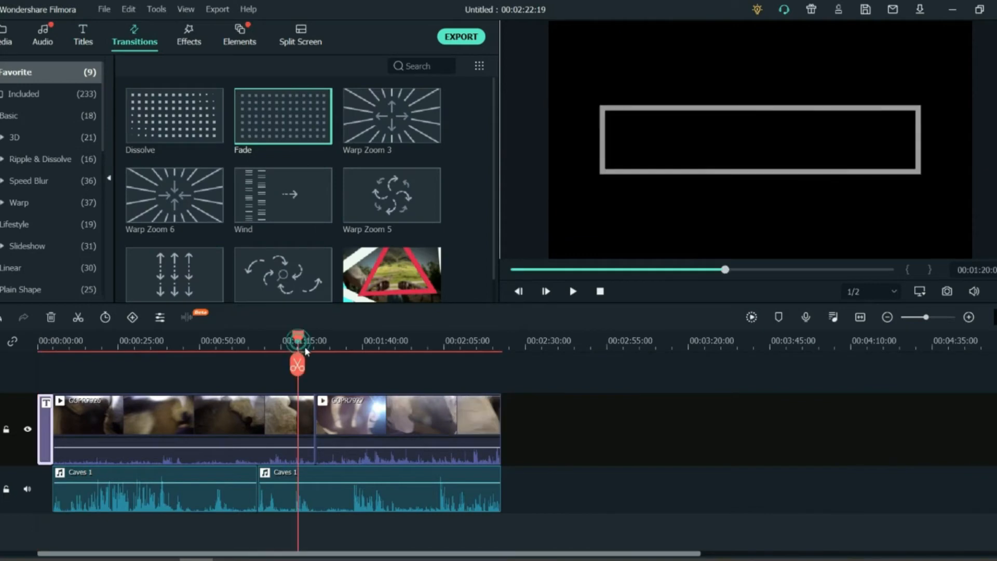
key("space")
left_click(307, 333)
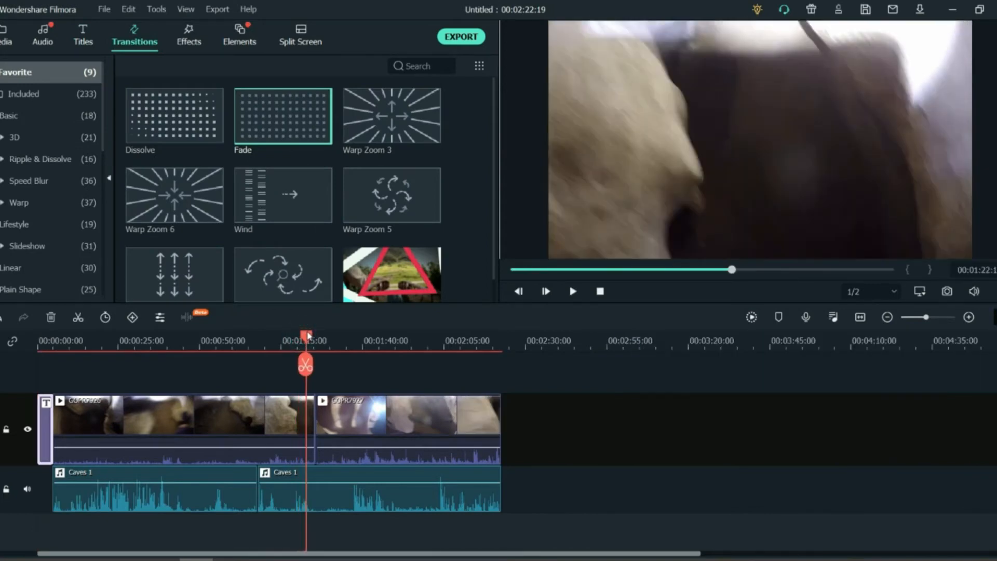
key("space")
key("XF86AudioRaiseVolume")
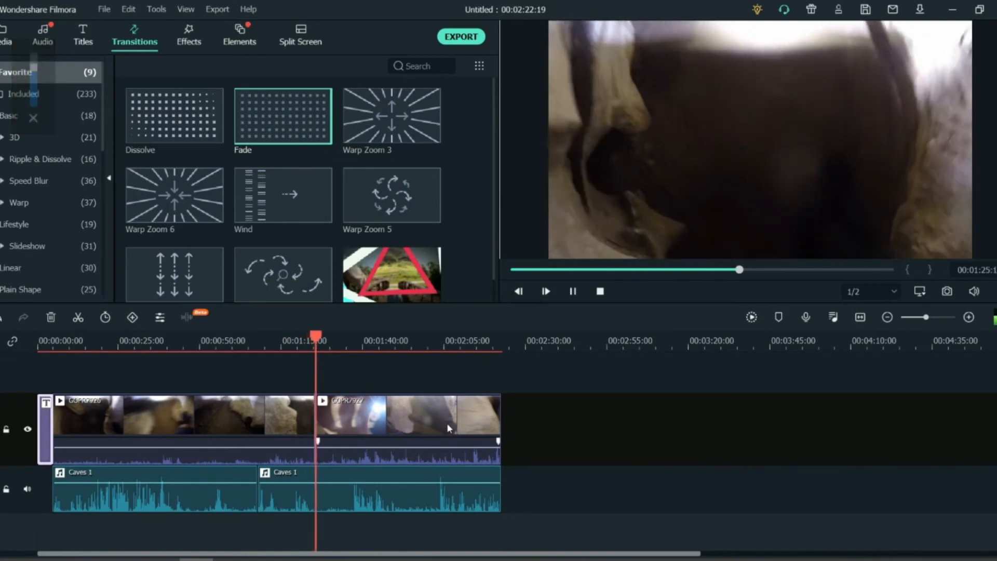
left_click(314, 340)
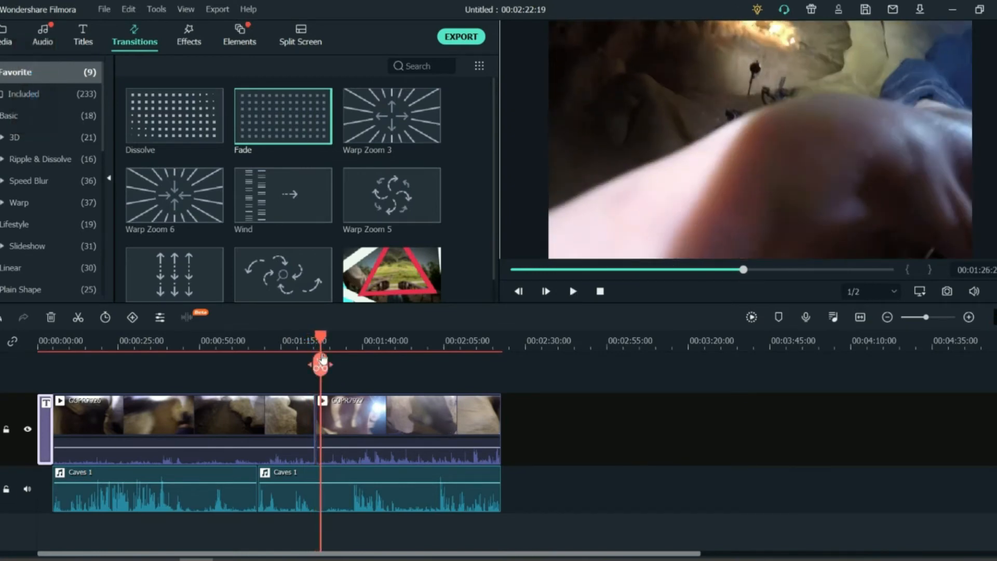
Add the Warp Zoom 3 transition at the cut between the two video clips and preview it
left_click_drag(315, 340, 310, 340)
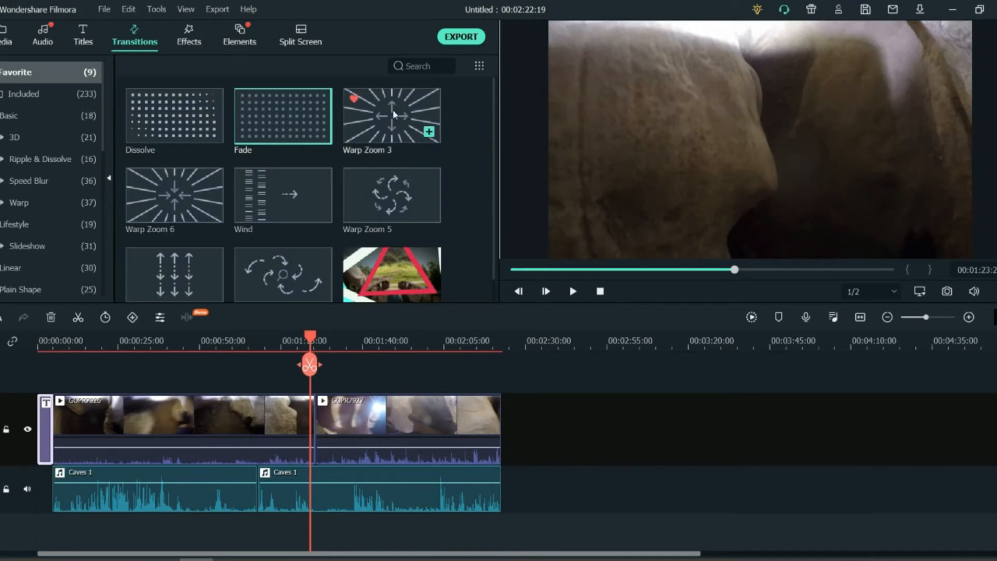
left_click_drag(393, 114, 316, 426)
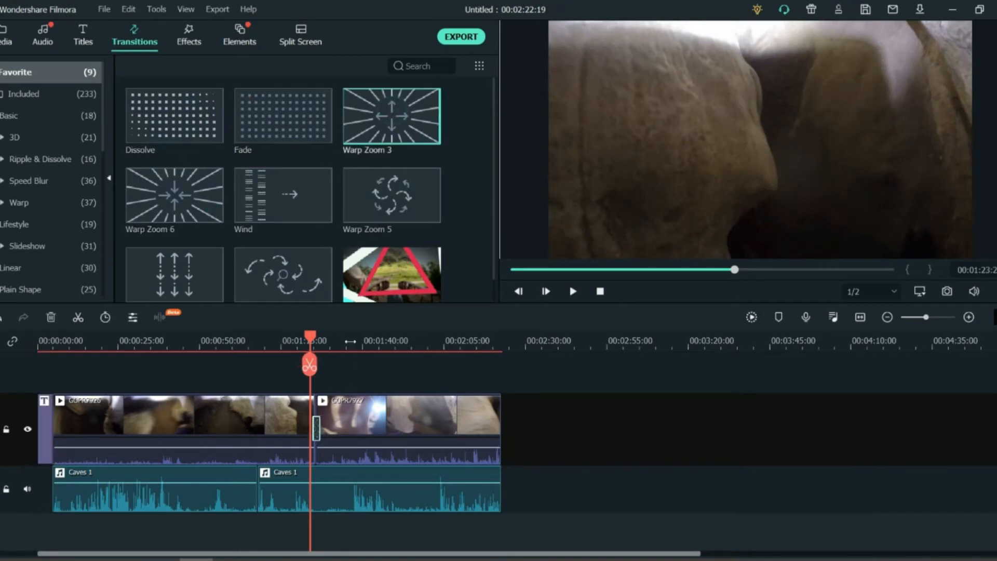
left_click_drag(351, 341, 508, 341)
key("space")
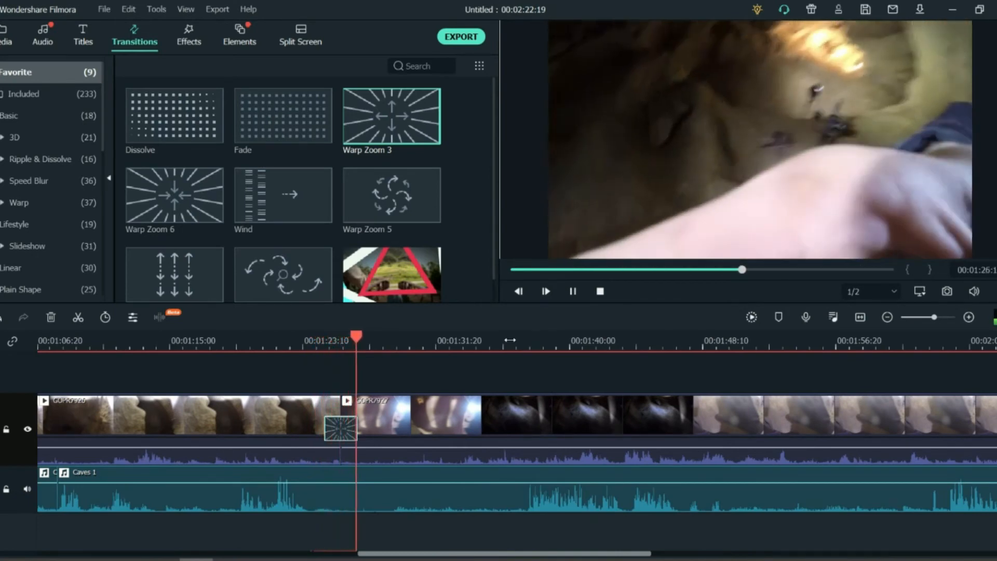
key("space")
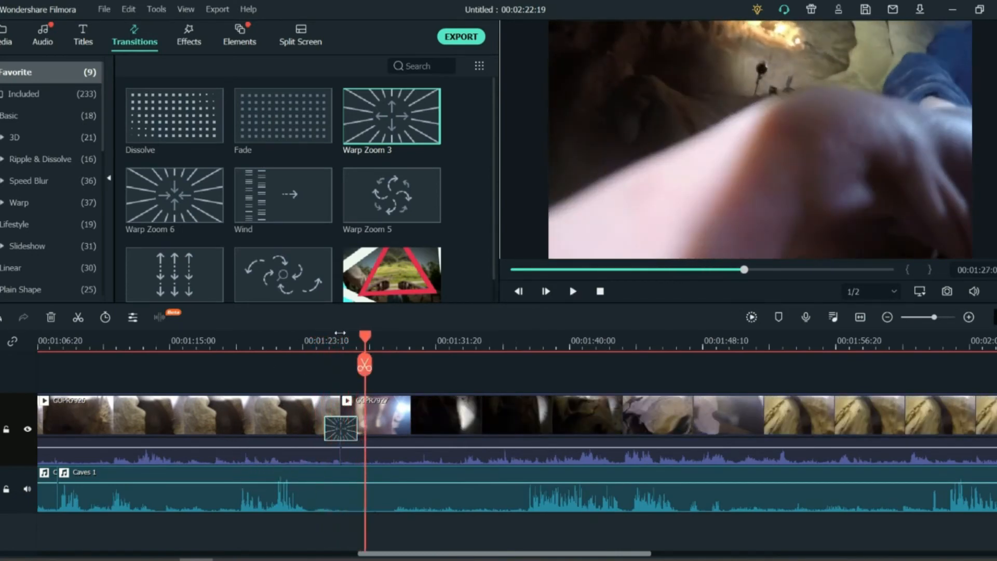
Apply the B&W Film effect to the GOPR7926 clip and preview its look at several points
left_click_drag(339, 333, 268, 337)
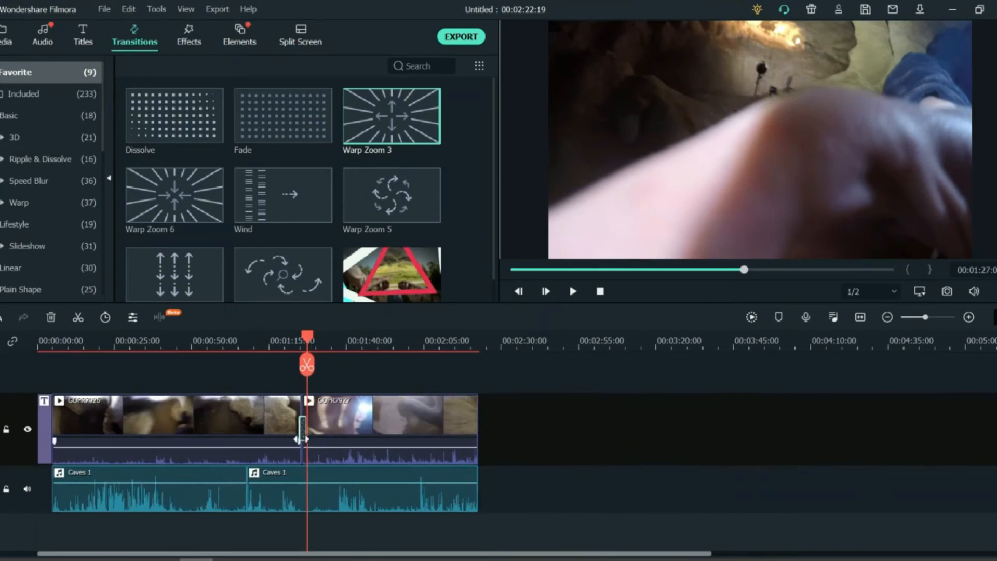
left_click(189, 32)
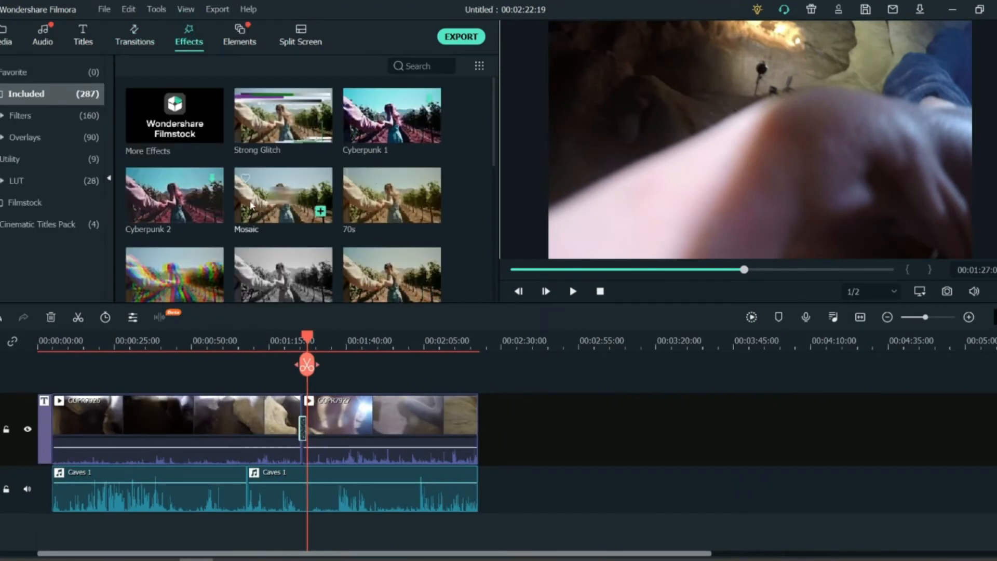
scroll(250, 205, "down", 4)
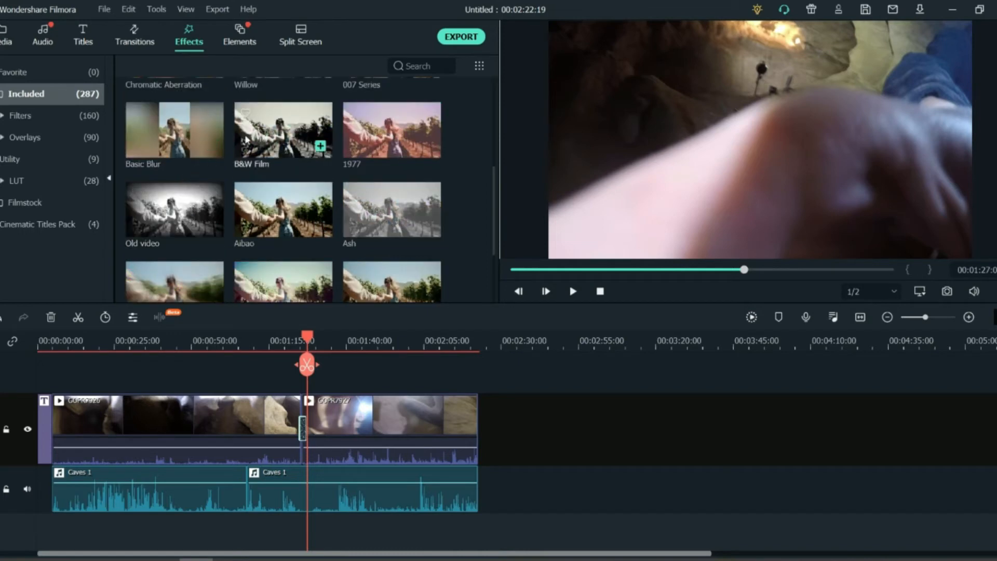
left_click_drag(298, 125, 170, 411)
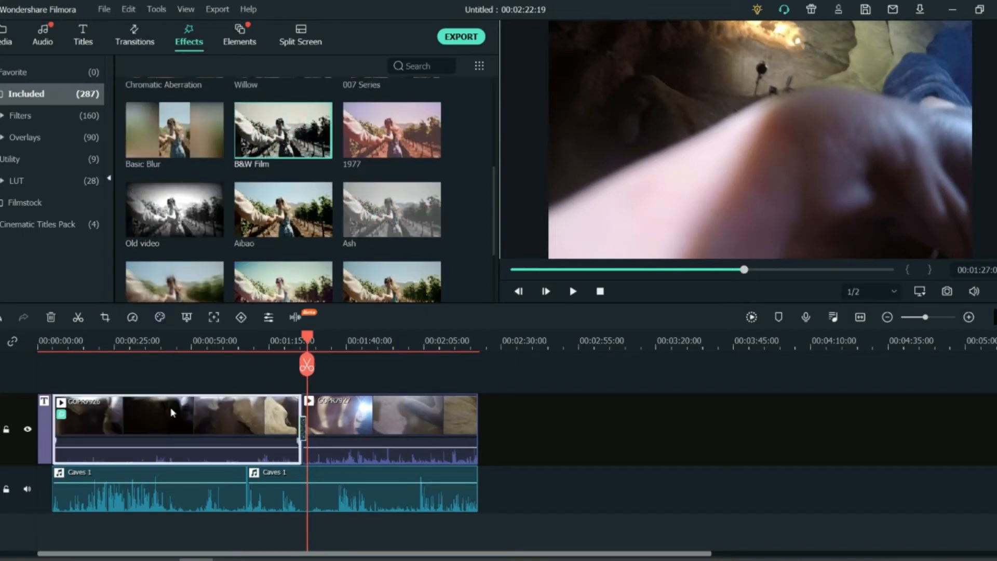
left_click(122, 341)
key("space")
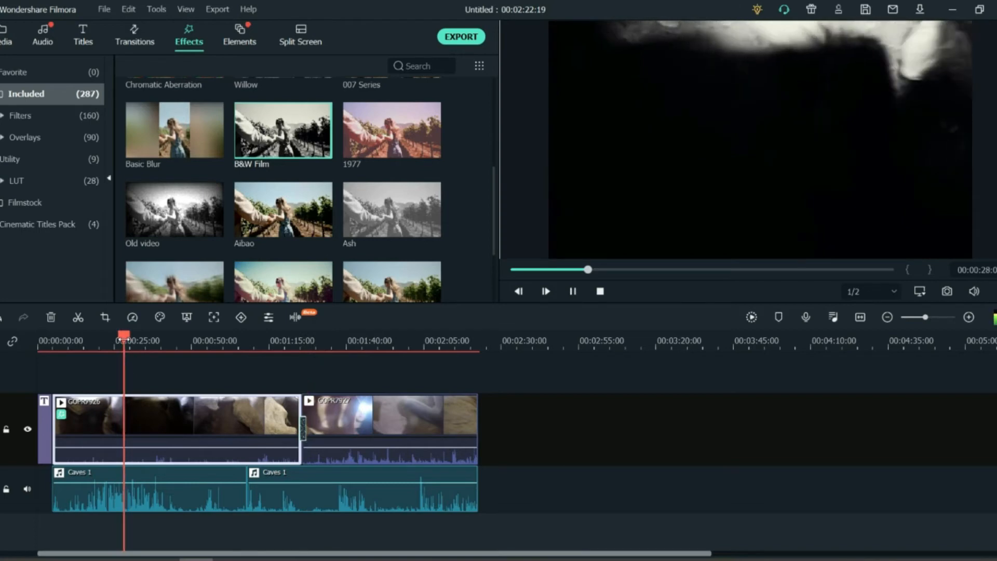
left_click_drag(145, 343, 282, 343)
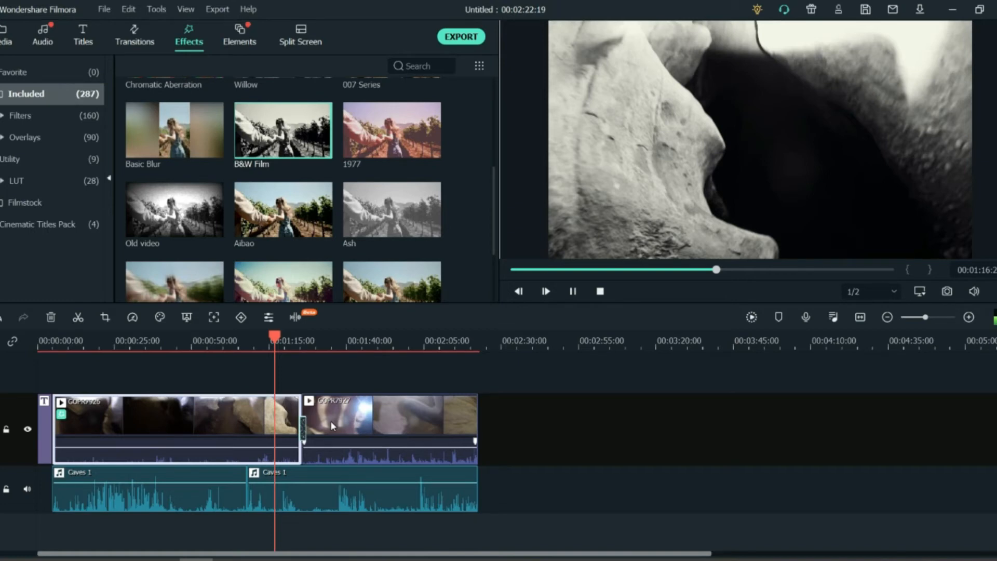
key("space")
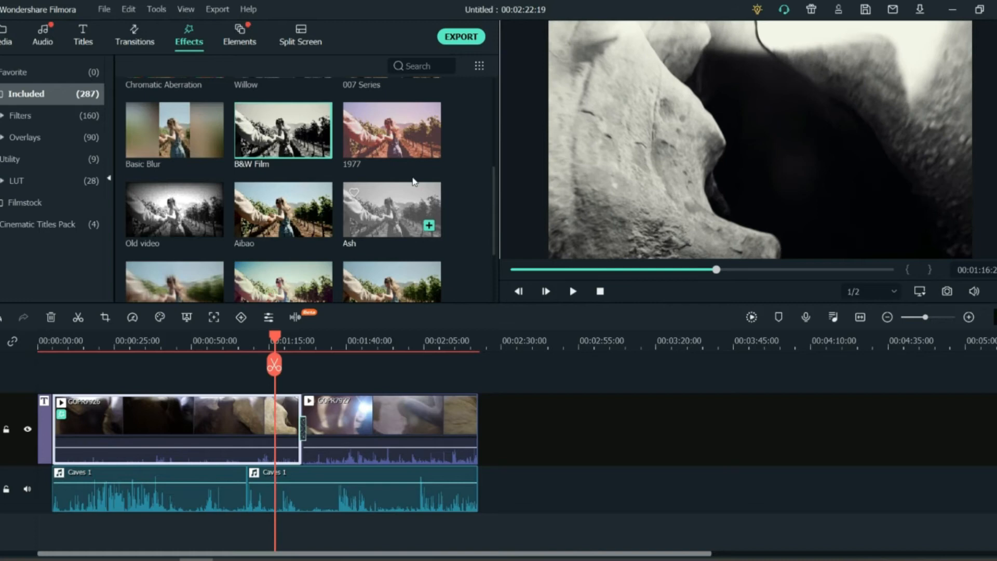
Place the Electricity Energy 2 element on the track above GOPR7926 at about 00:00:27 and play through it
left_click(240, 37)
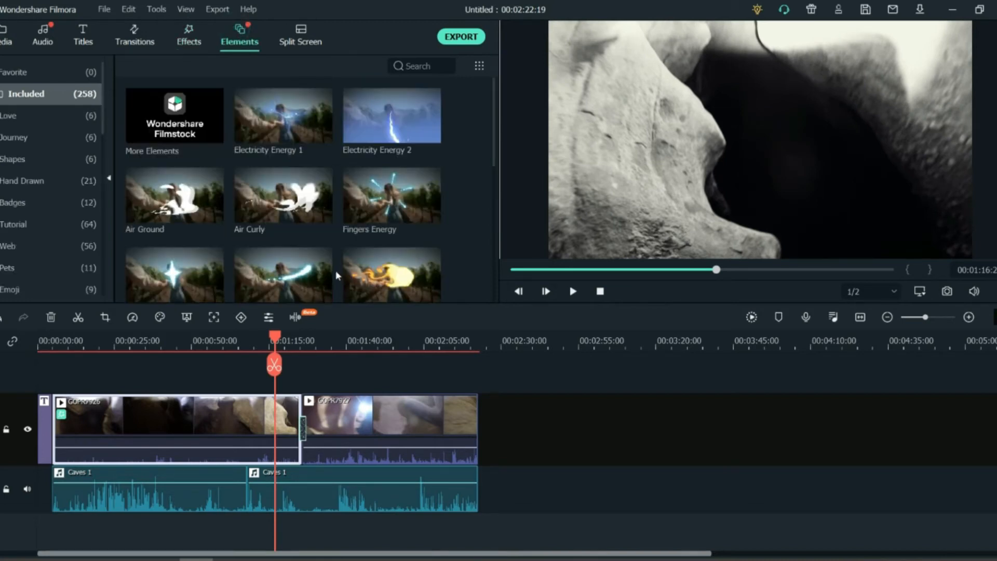
mouse_move(383, 124)
left_mouse_down()
mouse_move(361, 209)
mouse_move(124, 379)
left_mouse_up()
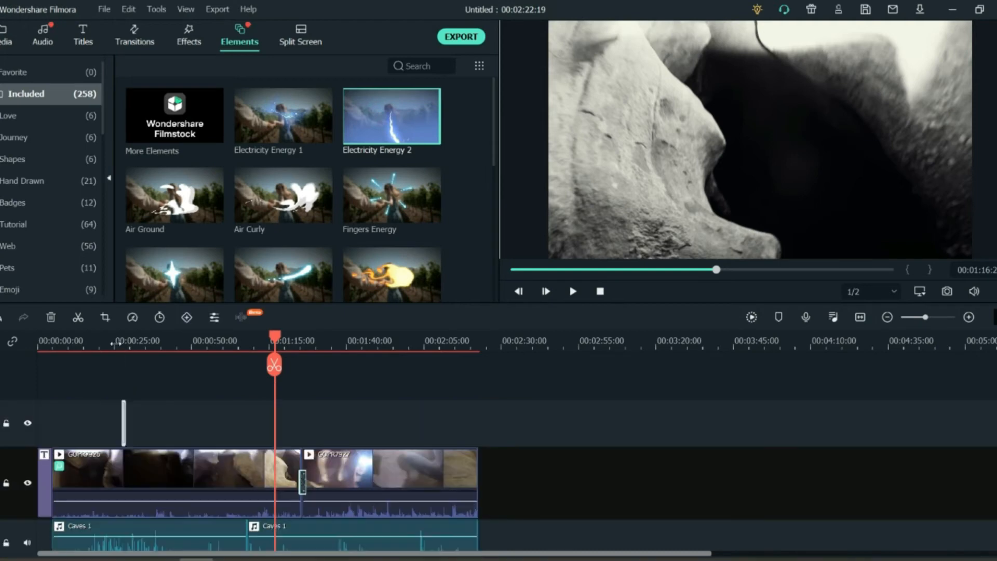
left_click_drag(116, 343, 218, 343)
left_click(157, 339)
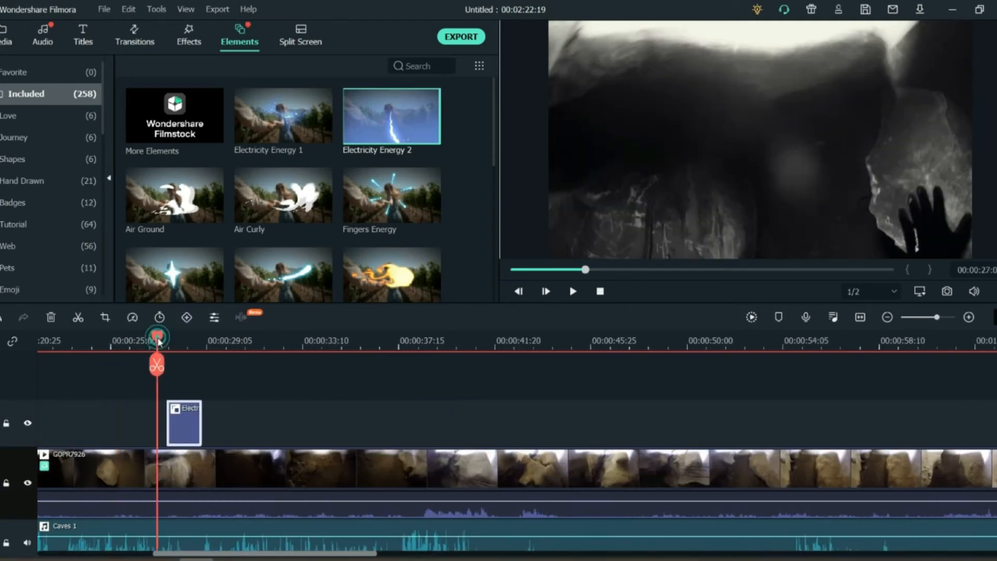
key("space")
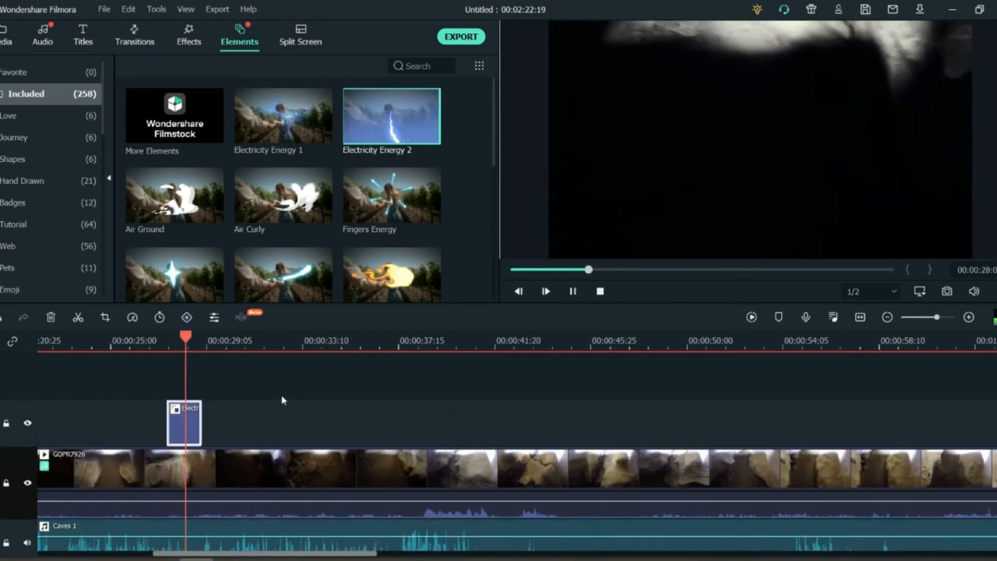
key("space")
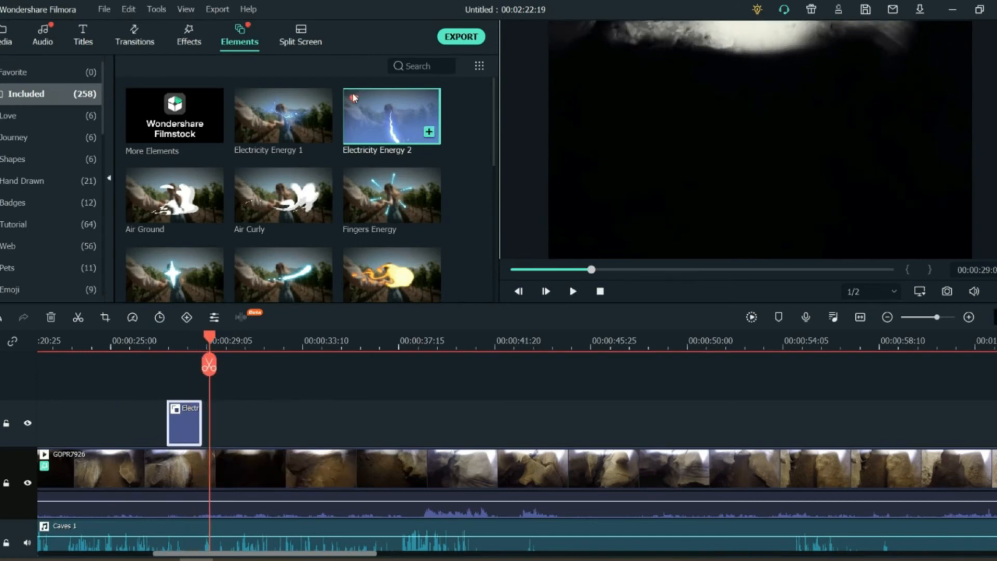
Open the second video clip for editing and preview its frame at about 00:01:45
scroll(291, 422, "down", 6)
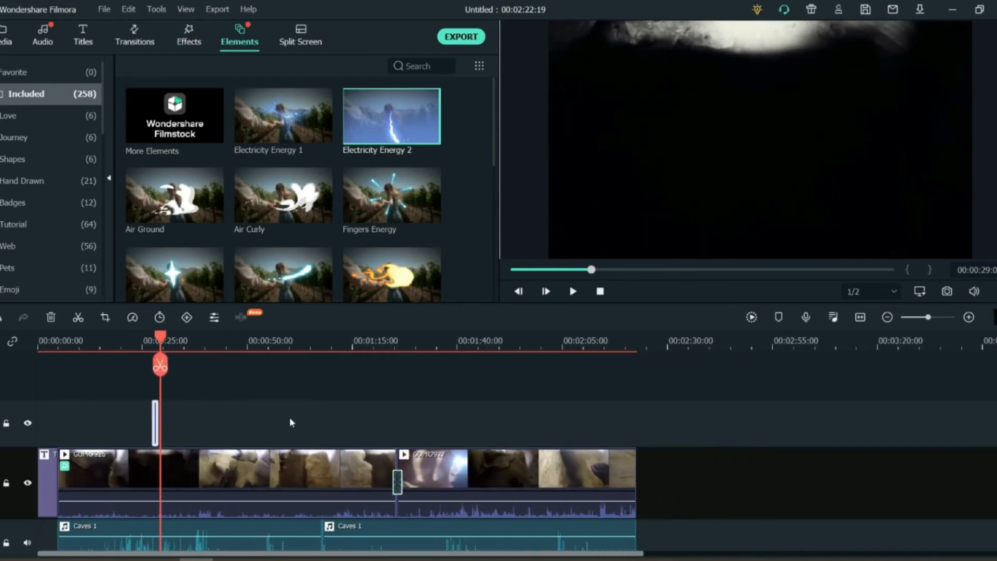
scroll(290, 422, "down", 1)
double_click(480, 447)
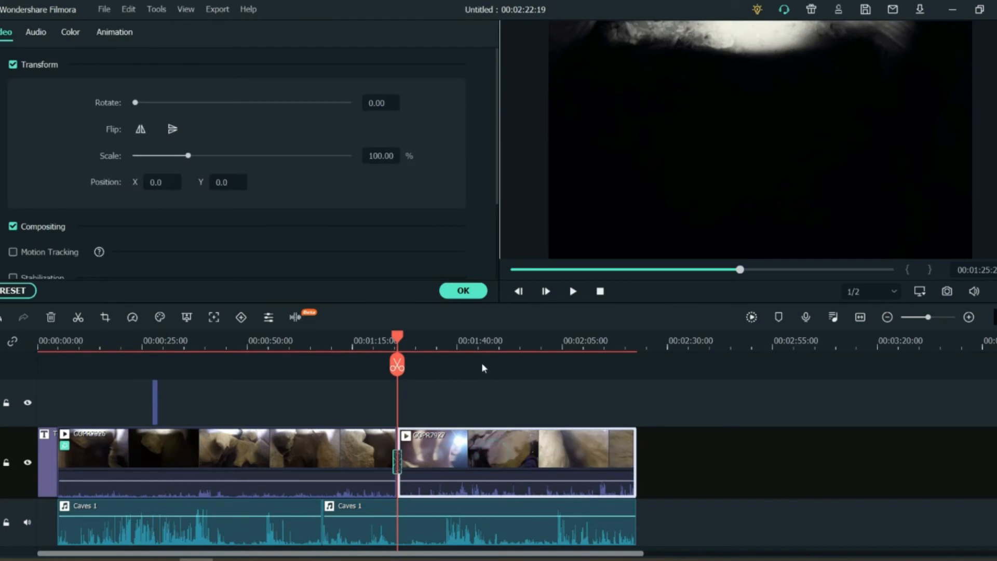
left_click(482, 367)
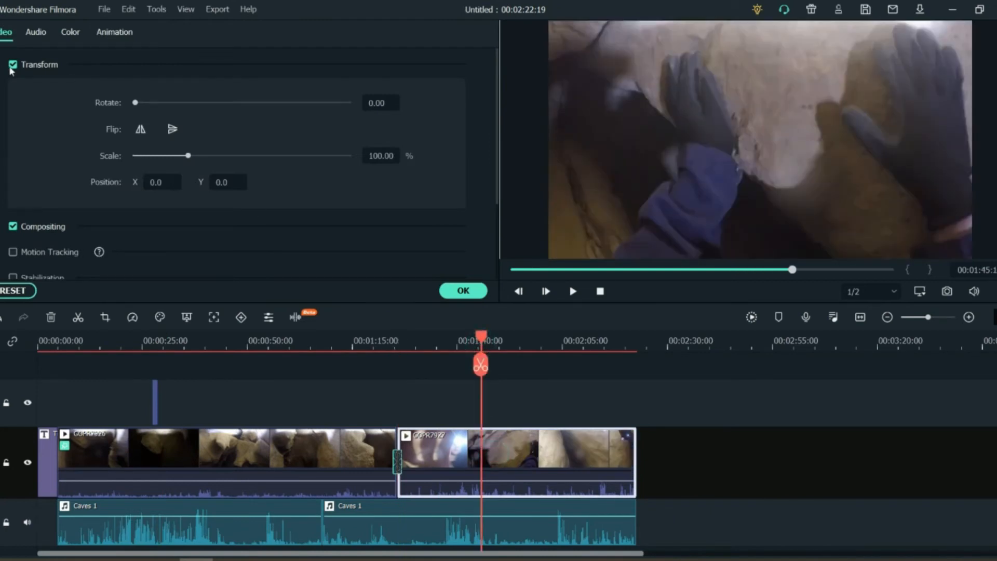
Try a scale of 99.36% and a rotation of 8.03 on the second clip, and reset both
mouse_move(189, 157)
left_mouse_down()
mouse_move(228, 159)
mouse_move(188, 156)
left_mouse_up()
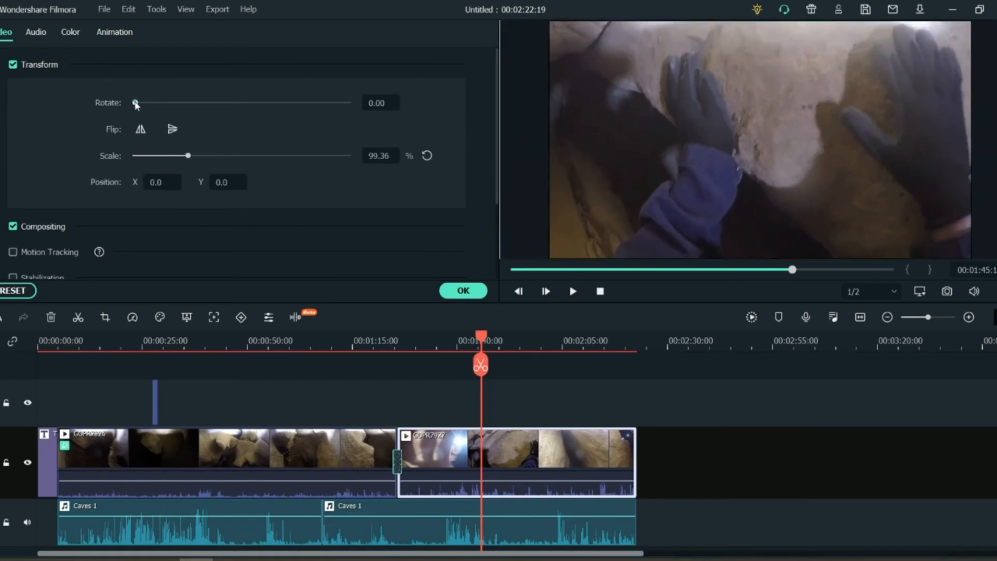
left_click_drag(135, 104, 139, 103)
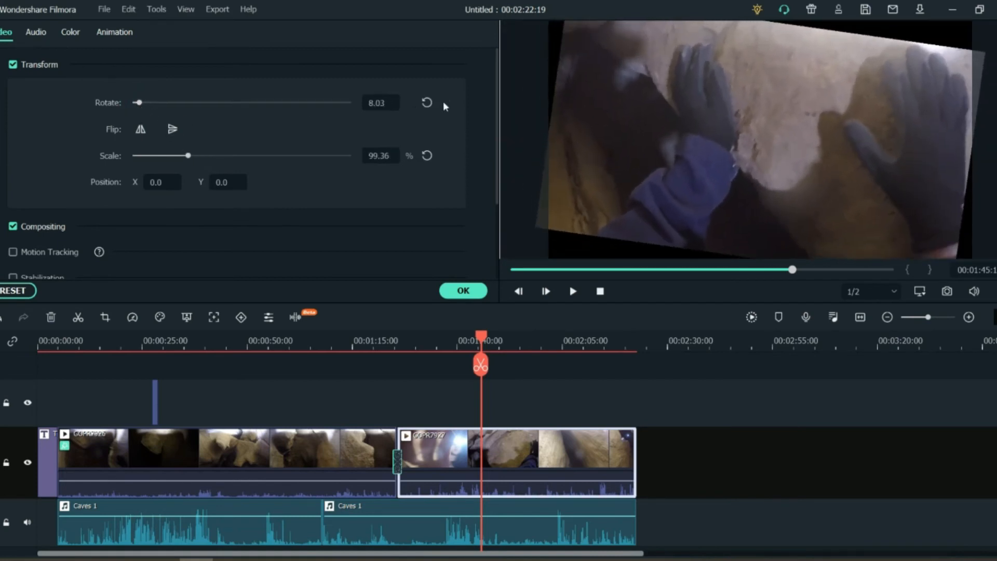
left_click(427, 102)
left_click(427, 155)
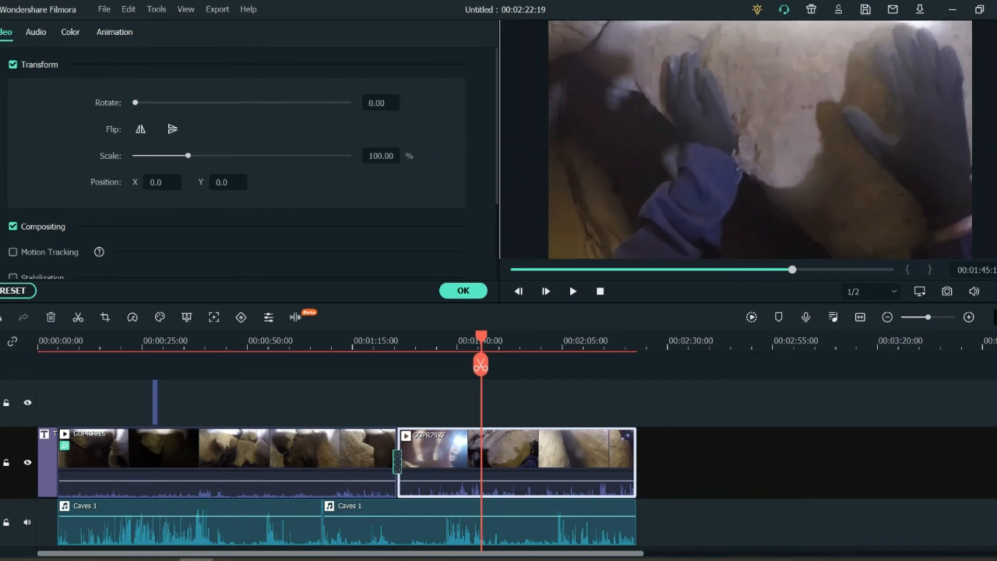
Expand the second clip's compositing options and look through its remaining video settings
left_click(1, 227)
scroll(95, 147, "down", 3)
scroll(95, 146, "up", 3)
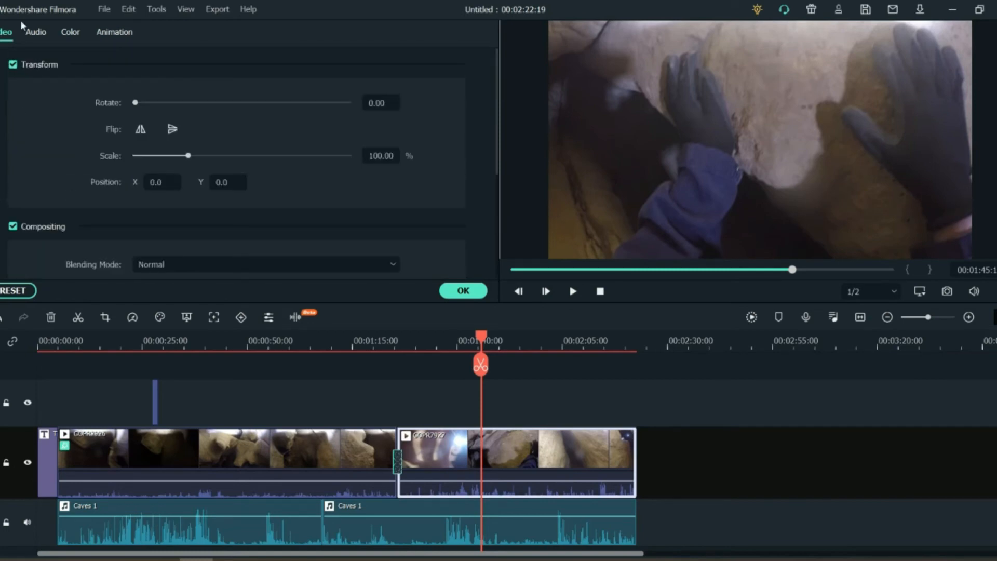
Set the second clip's audio fade-in to 9.17 s and its fade-out to 10.33 s
left_click(34, 33)
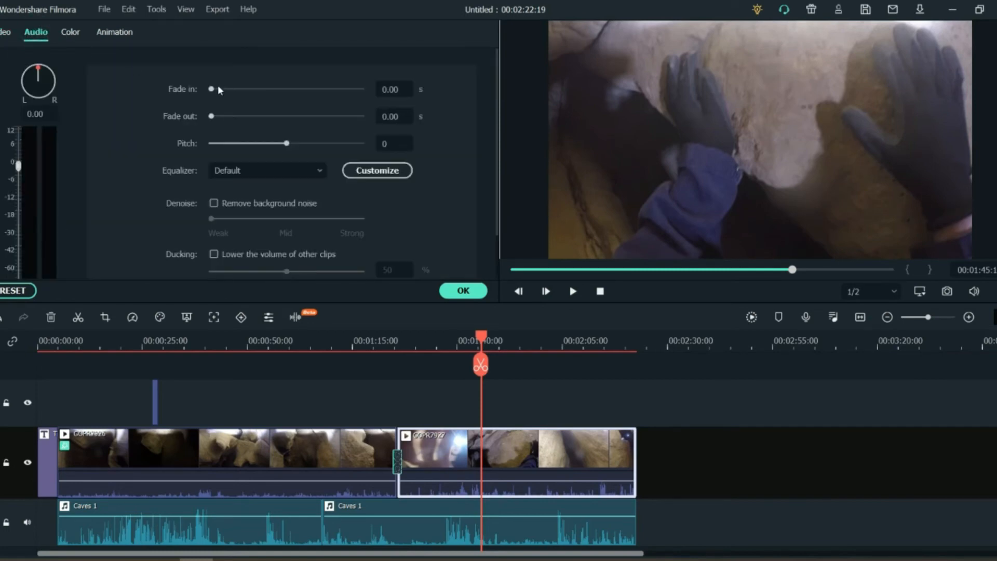
left_click_drag(212, 89, 274, 99)
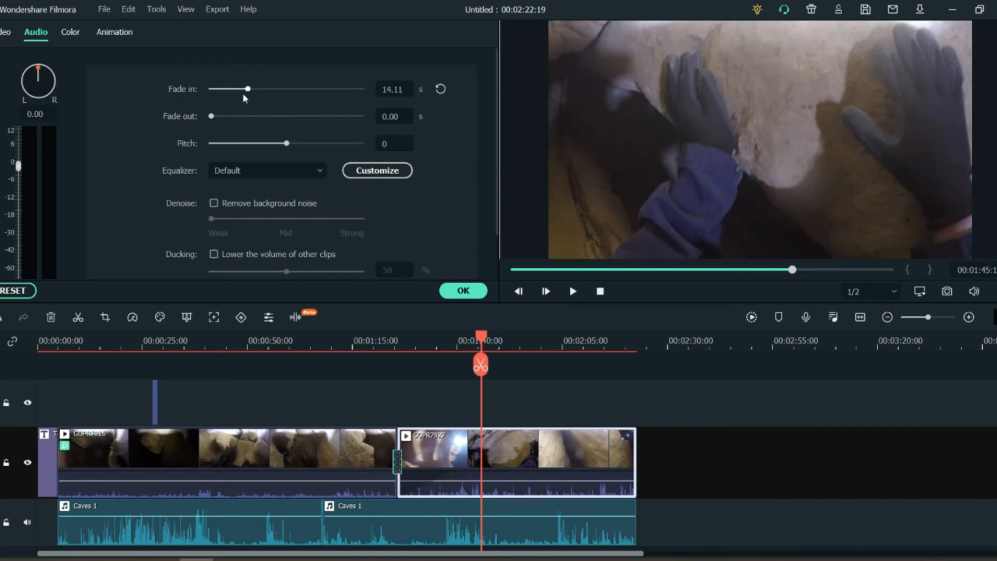
left_click_drag(438, 474, 436, 474)
left_click_drag(212, 115, 238, 119)
left_click_drag(593, 474, 592, 473)
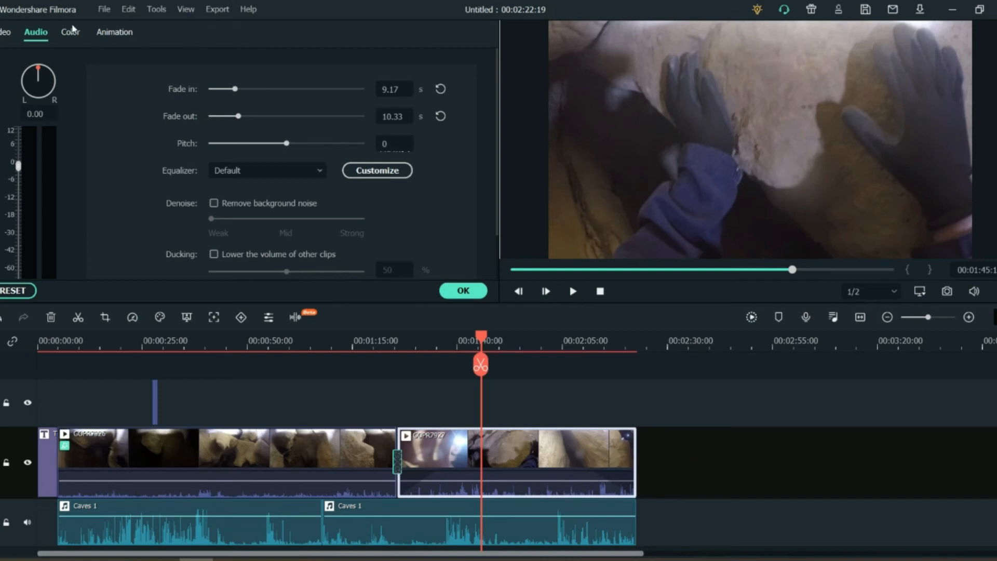
Adjust the second clip's tone to brightness 45, saturation 63 and contrast 29
left_click(71, 32)
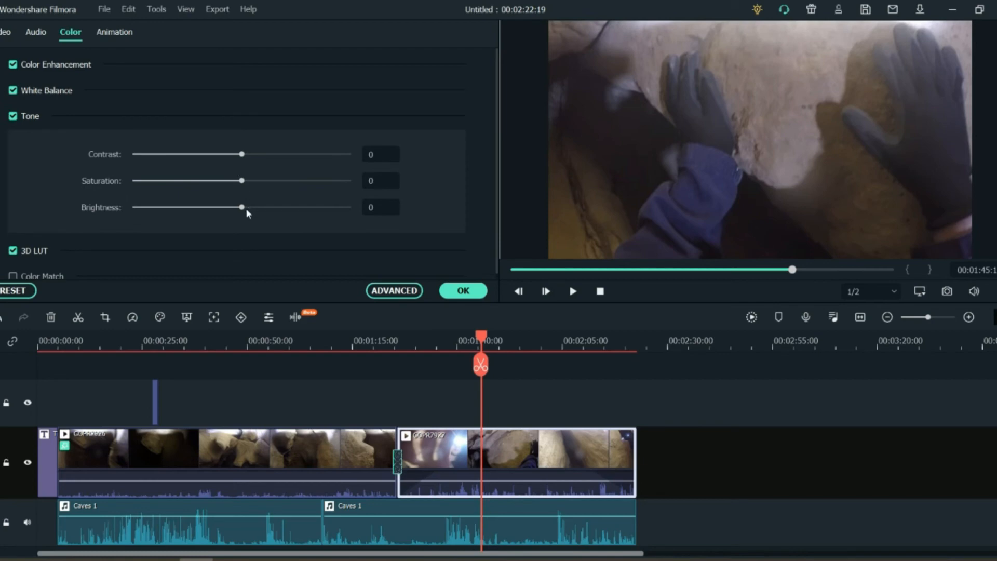
left_click_drag(243, 207, 309, 193)
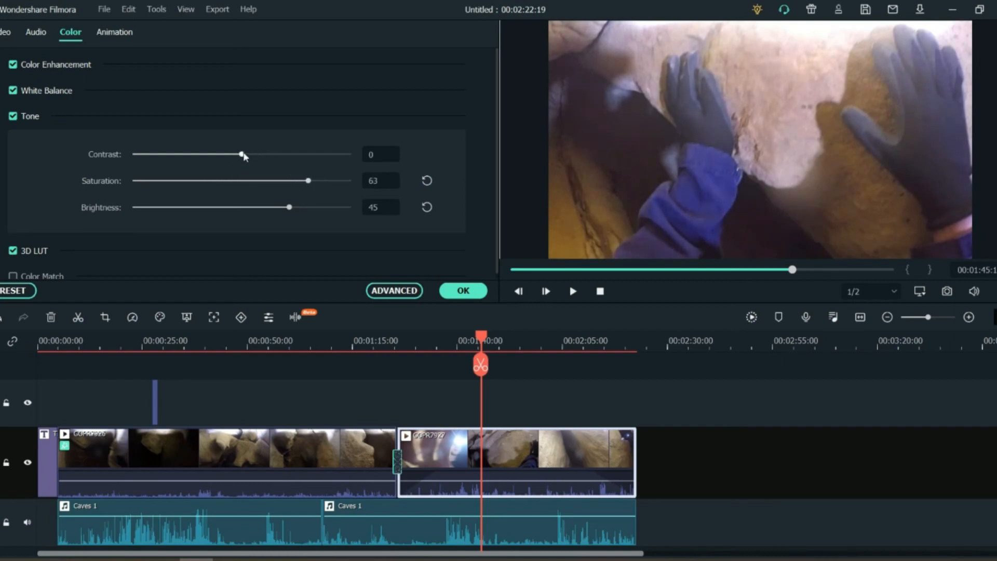
left_click_drag(243, 156, 272, 159)
Set up an export to device with the iPhone preset and name the video "Test"
left_click(215, 10)
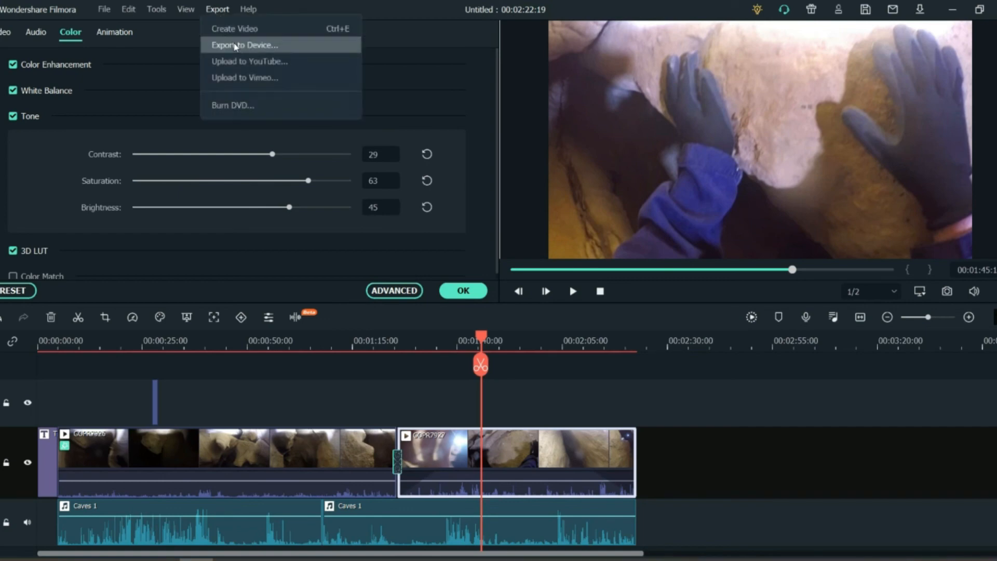
left_click(235, 46)
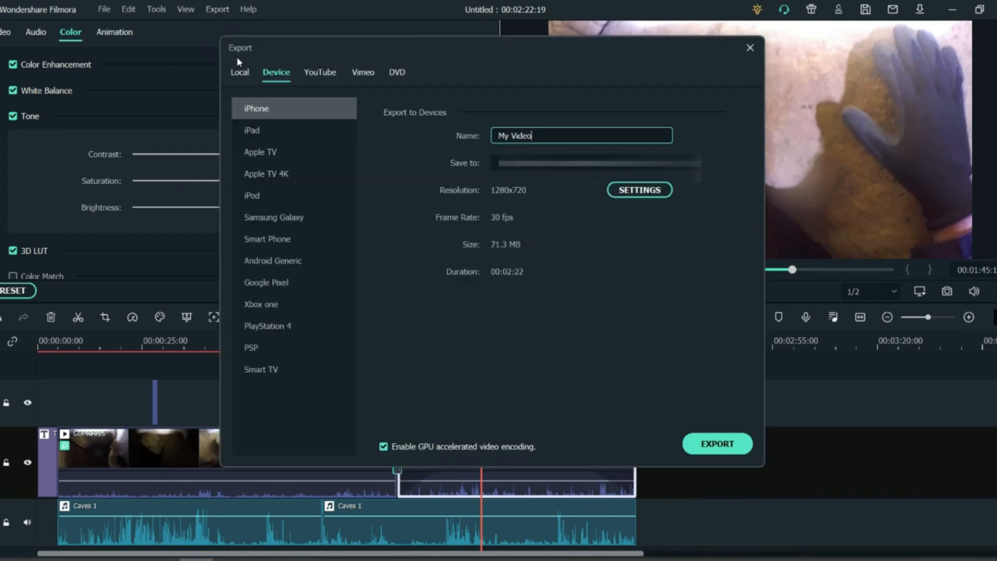
triple_click(554, 133)
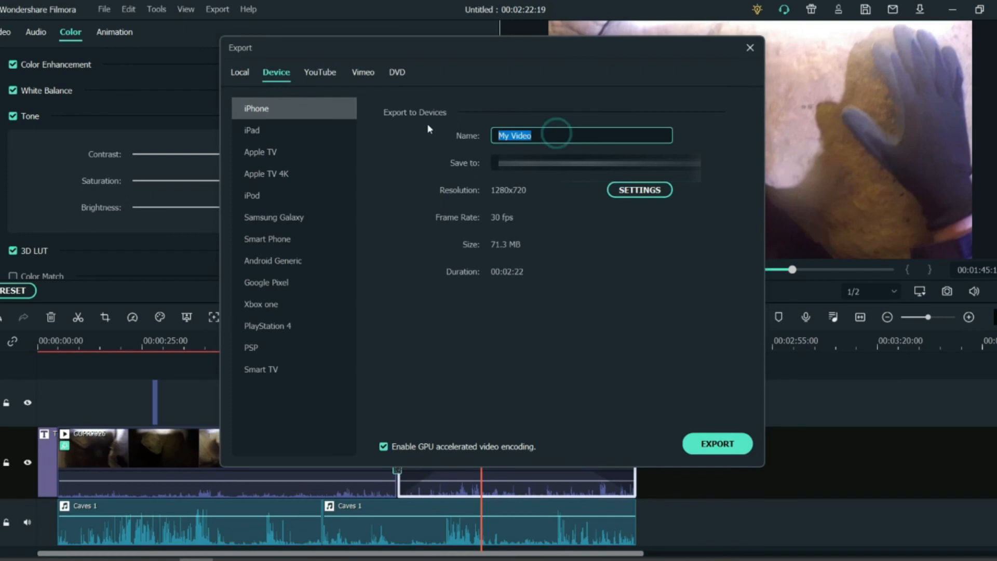
type("Test")
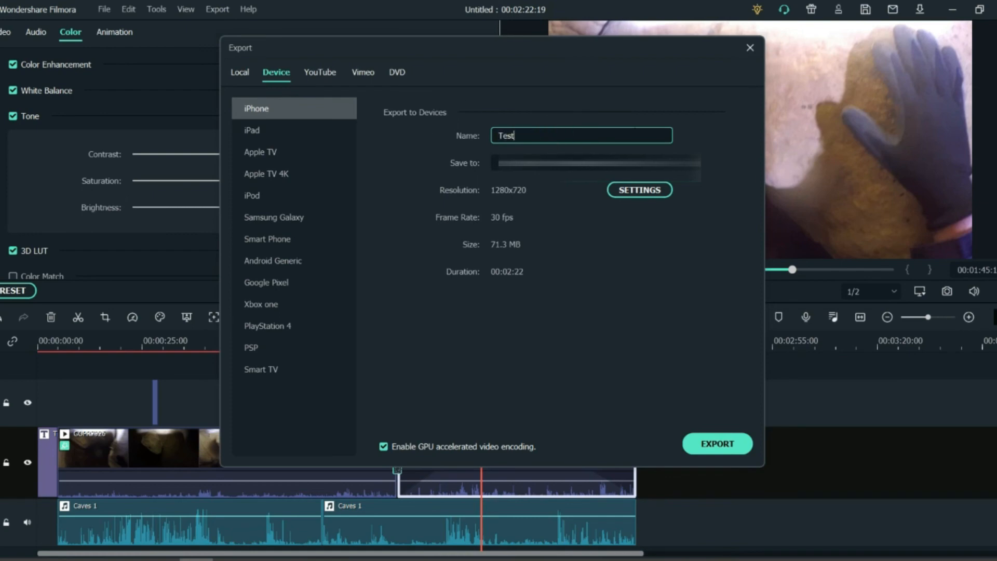